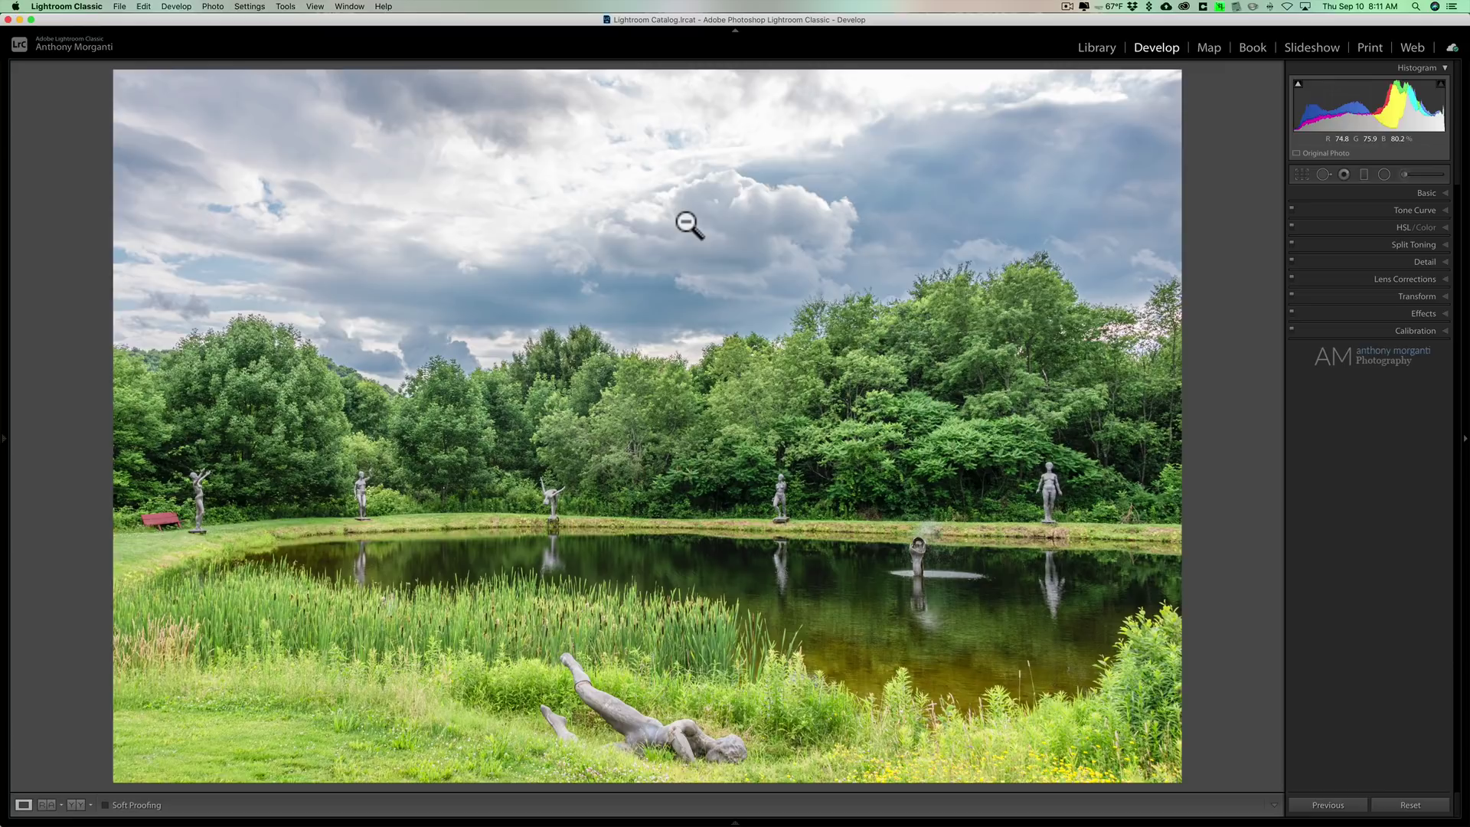
Step: Add a horizontal graduated filter from the pond's sky down to the treeline at −4.00 exposure
{"action": "left_click", "coordinate": [1365, 174]}
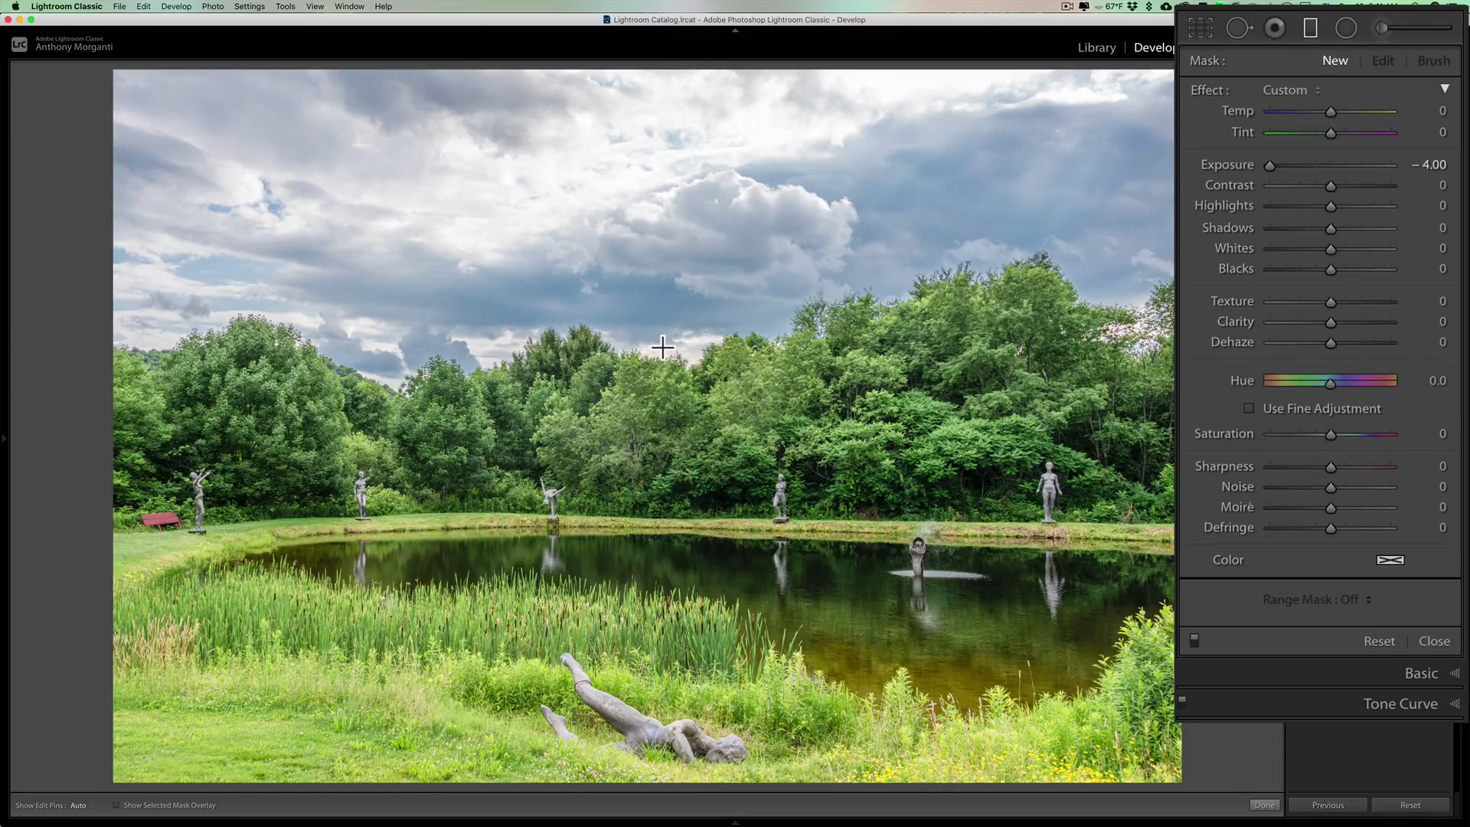
{"action": "left_click_drag", "start_coordinate": [663, 347], "coordinate": [665, 439]}
{"action": "key", "text": "shift"}
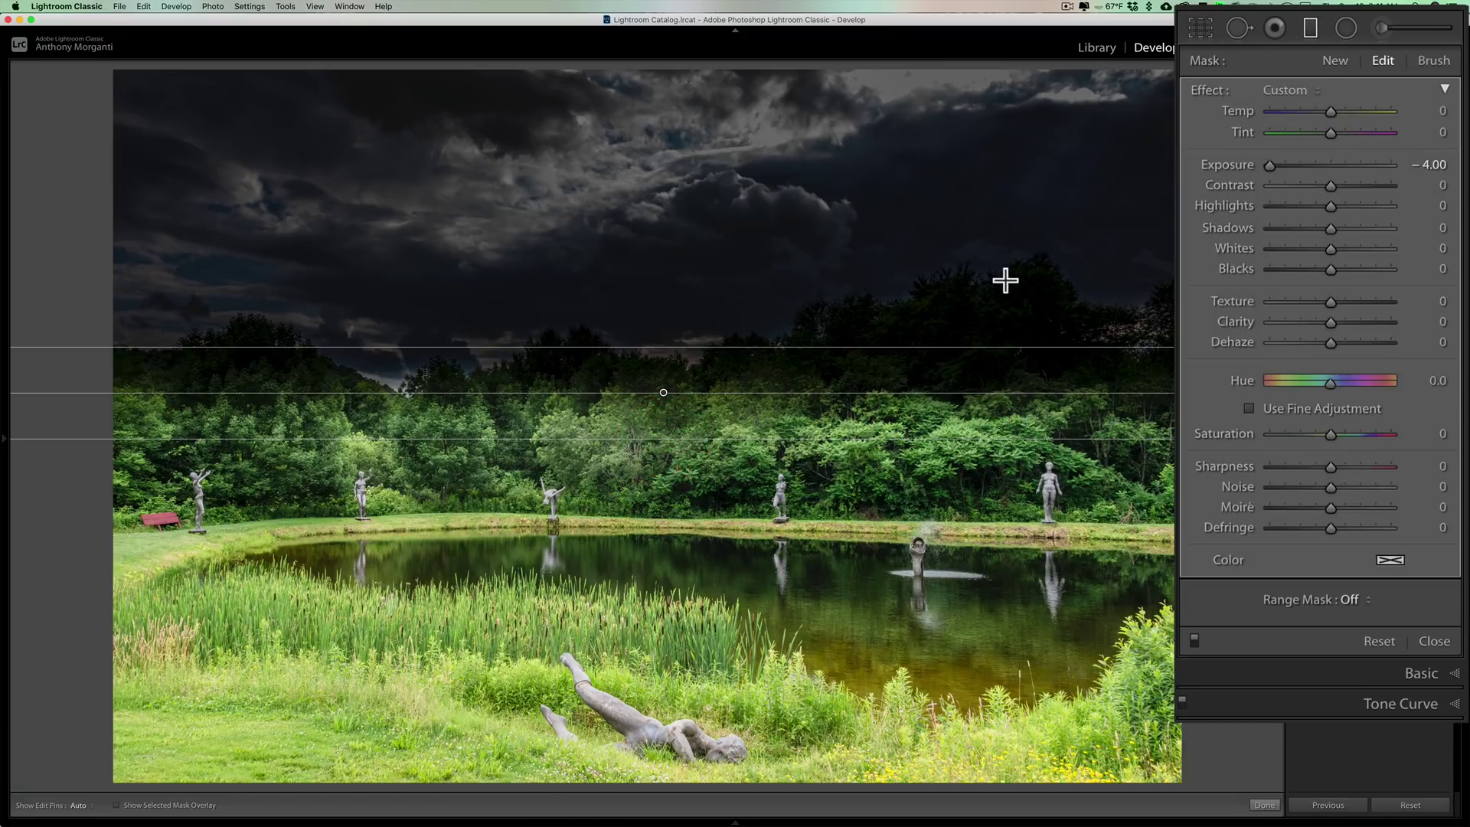
Step: Reset the gradient's exposure, then set Highlights to −100 and Exposure to −0.84
{"action": "double_click", "coordinate": [1223, 161]}
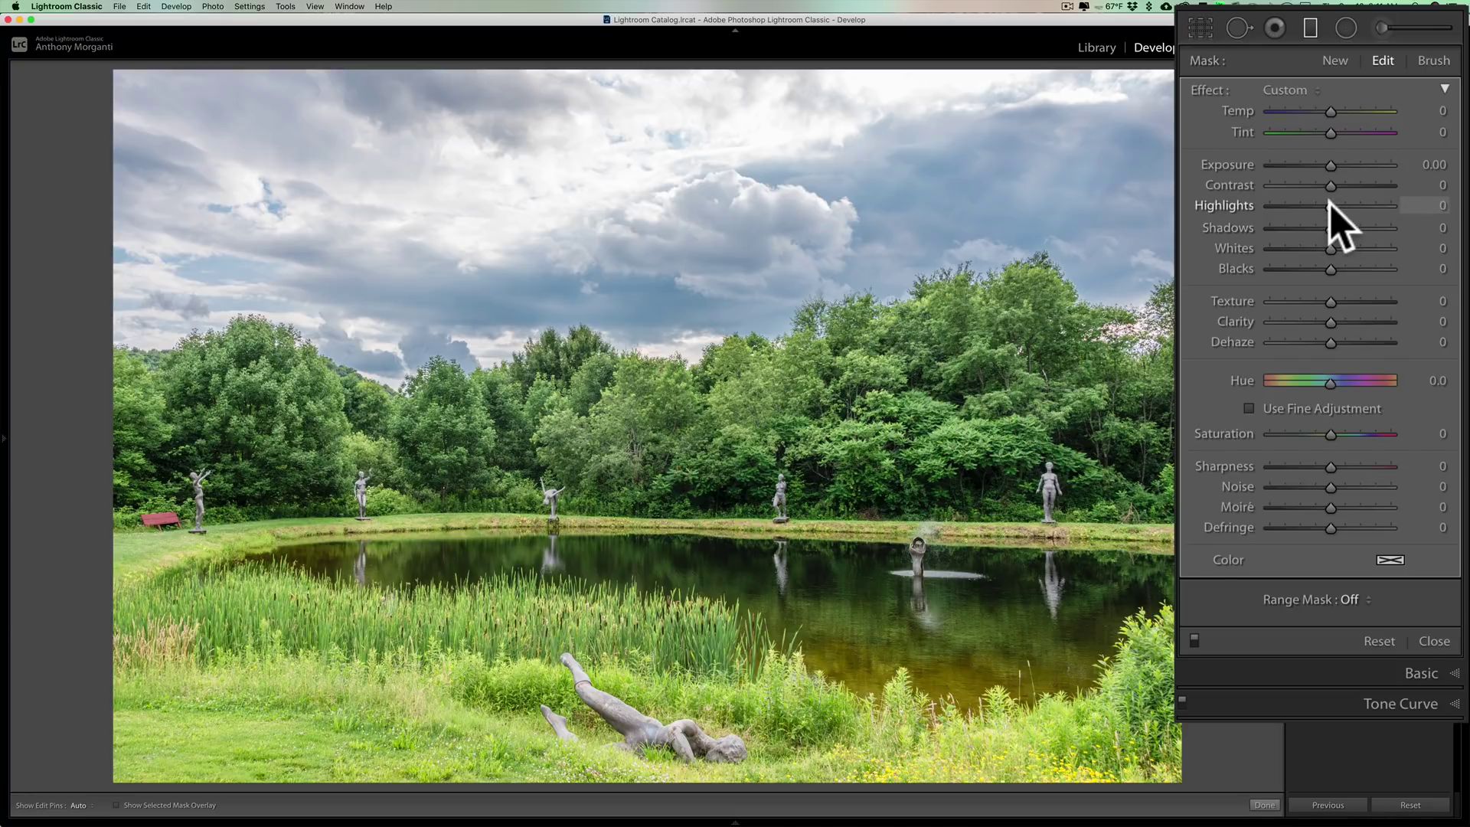
{"action": "left_click_drag", "start_coordinate": [1330, 205], "coordinate": [1224, 205]}
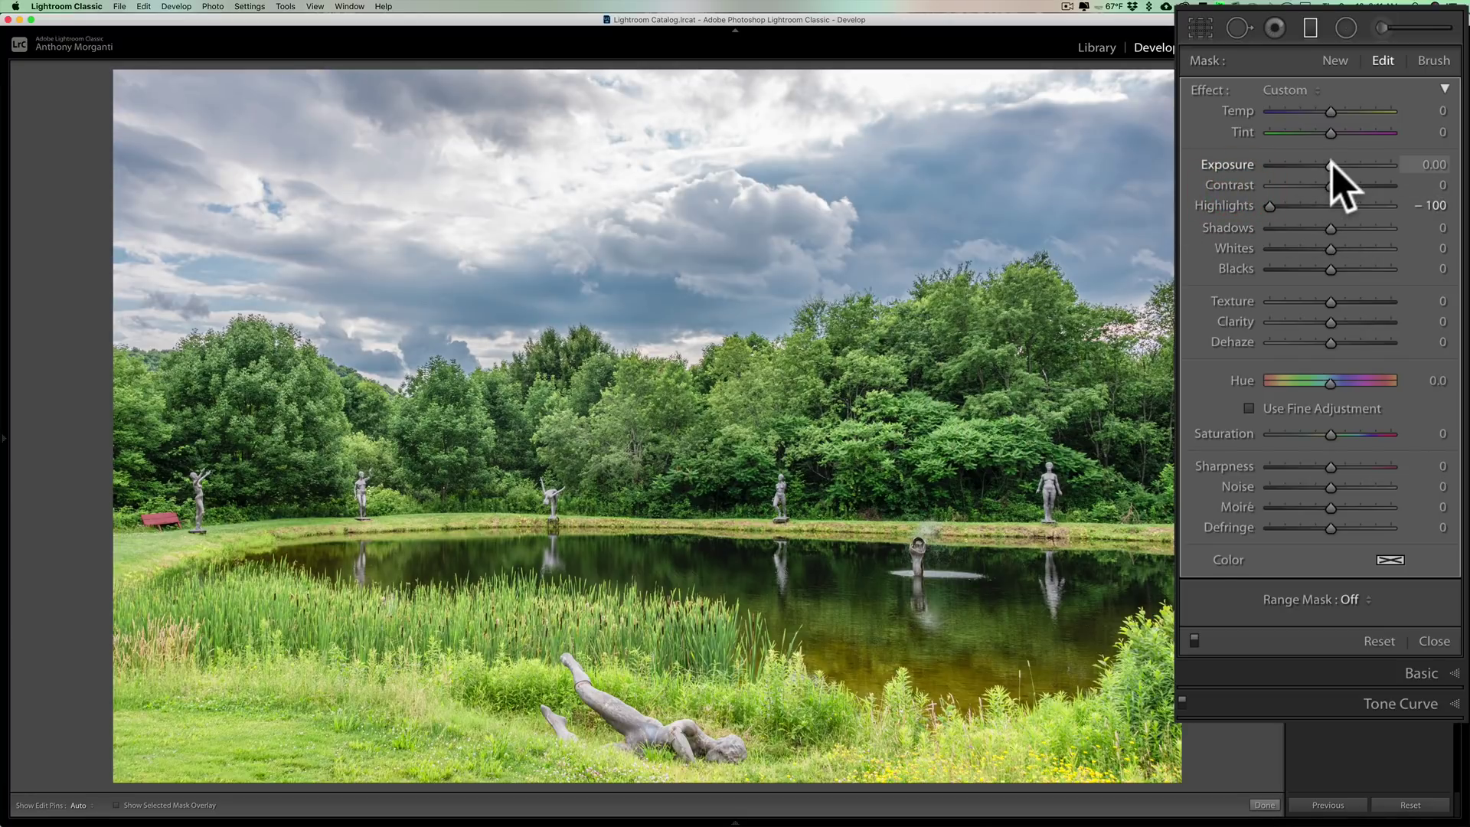
{"action": "left_click_drag", "start_coordinate": [1331, 163], "coordinate": [1317, 163]}
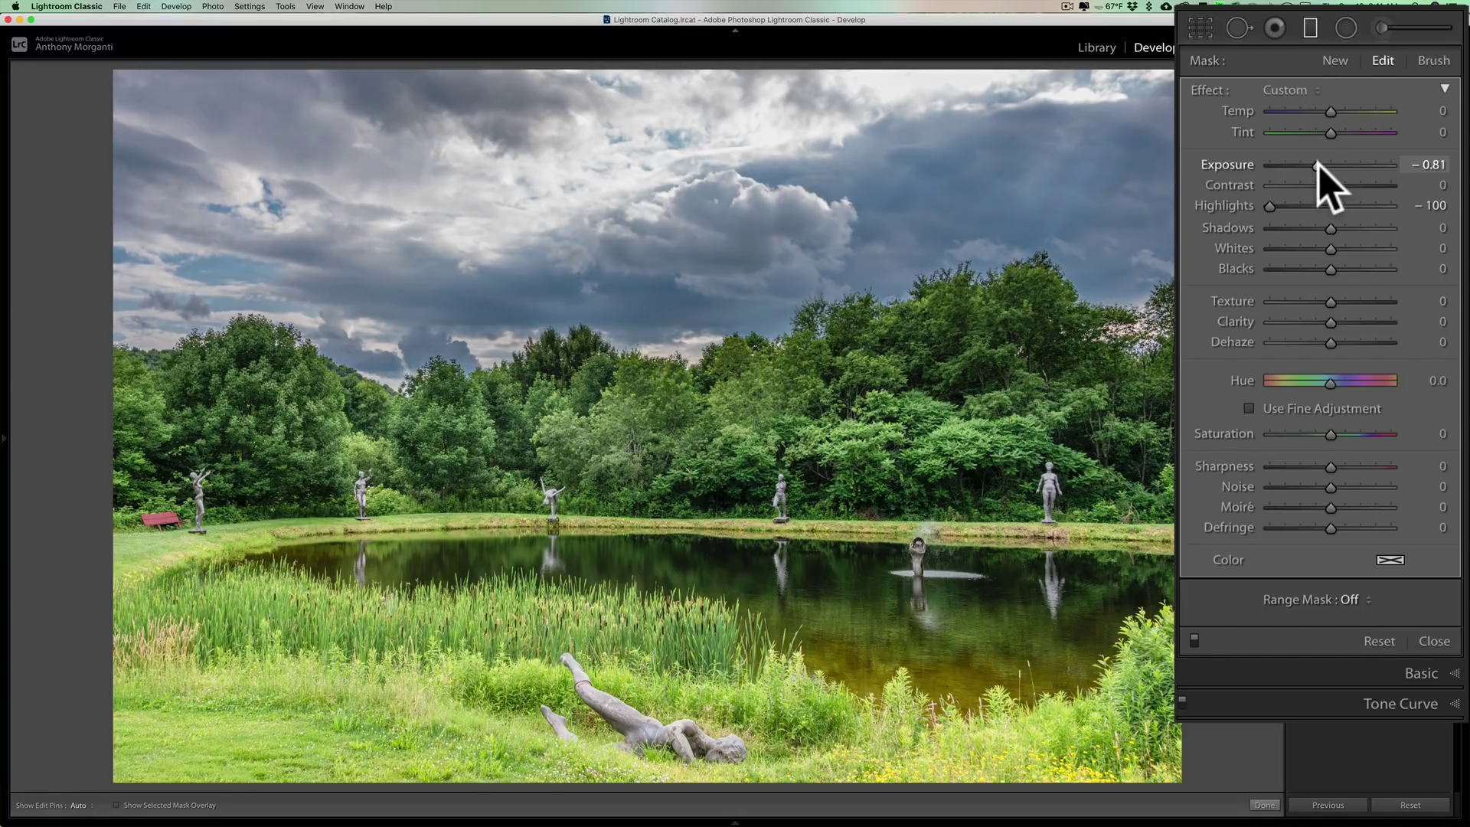
{"action": "left_click_drag", "start_coordinate": [1318, 164], "coordinate": [1365, 250]}
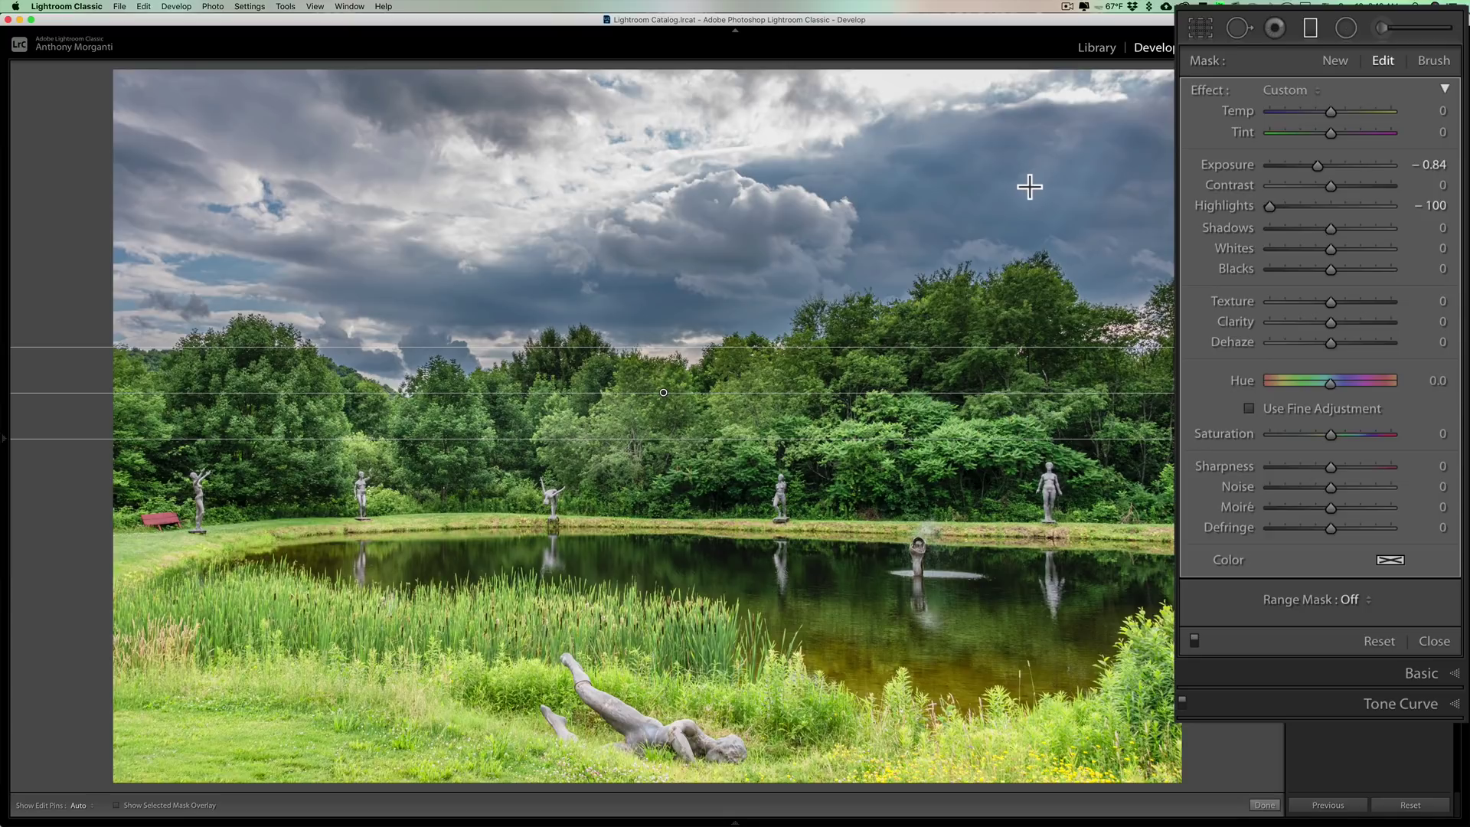
Step: Add a Luminance range mask to the sky gradient, sampling the bright clouds for 77/100
{"action": "left_click", "coordinate": [1363, 601]}
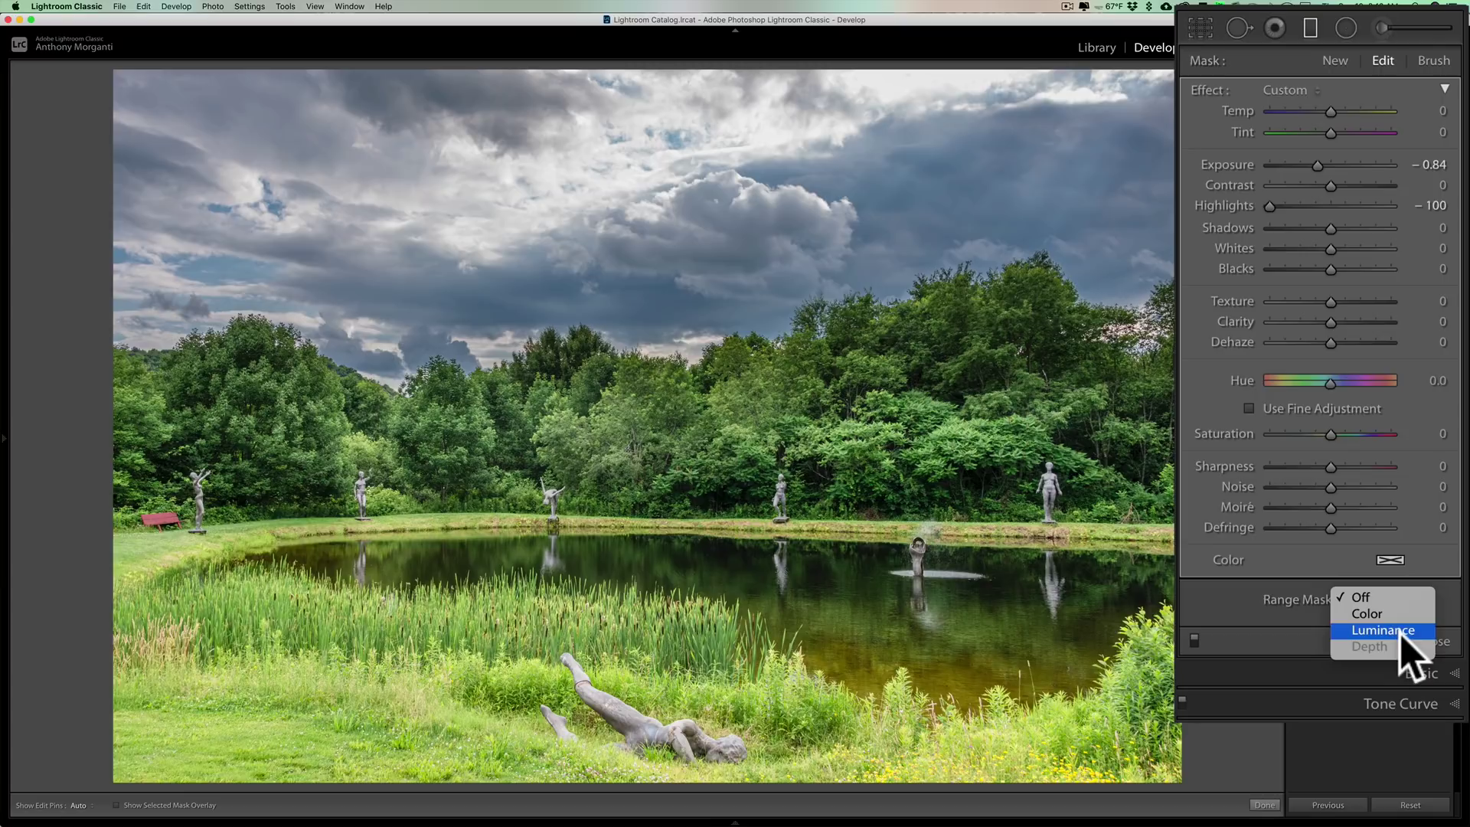
{"action": "left_click", "coordinate": [1394, 635]}
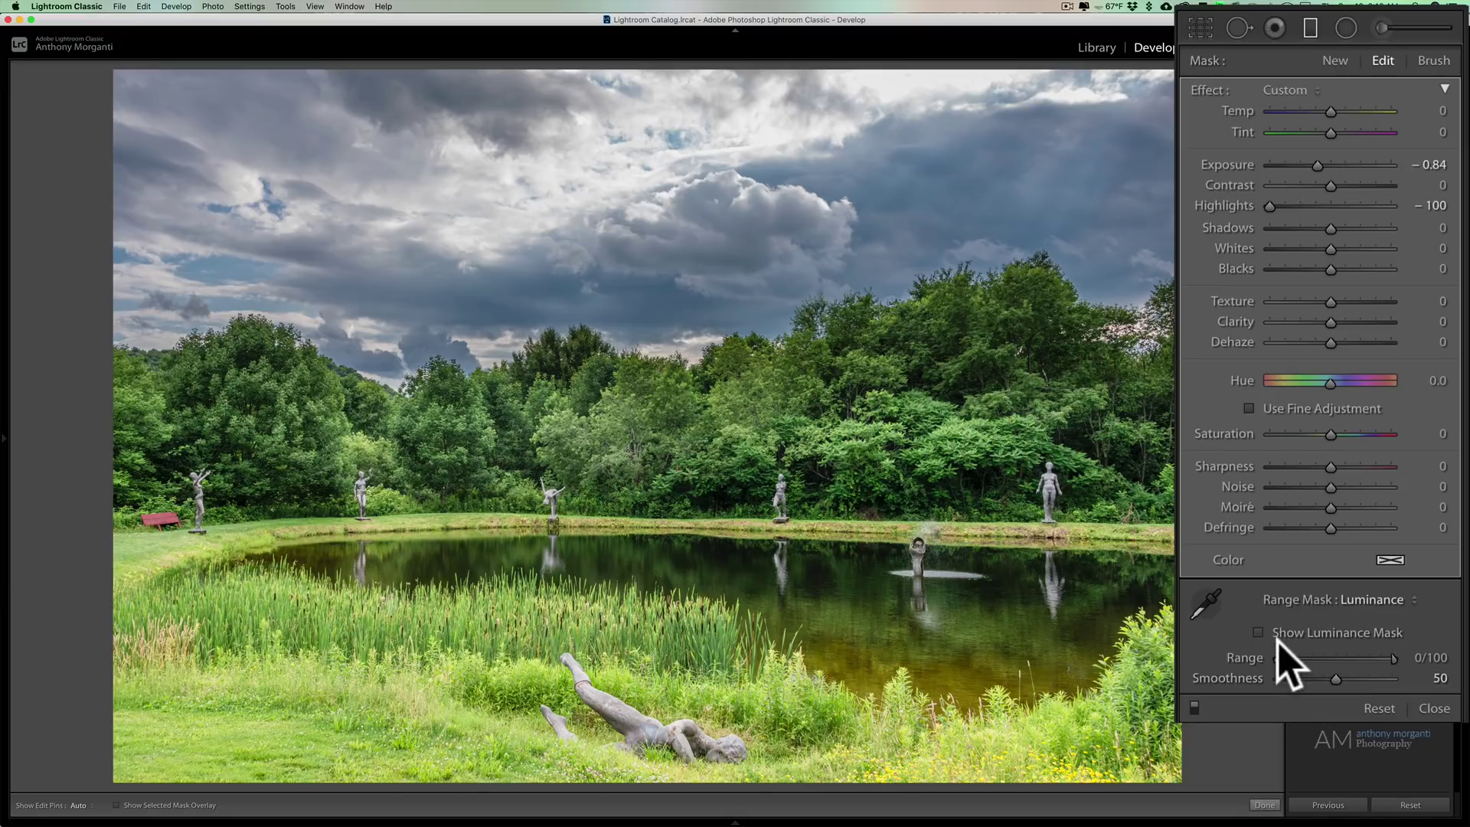
{"action": "left_click", "coordinate": [1206, 604]}
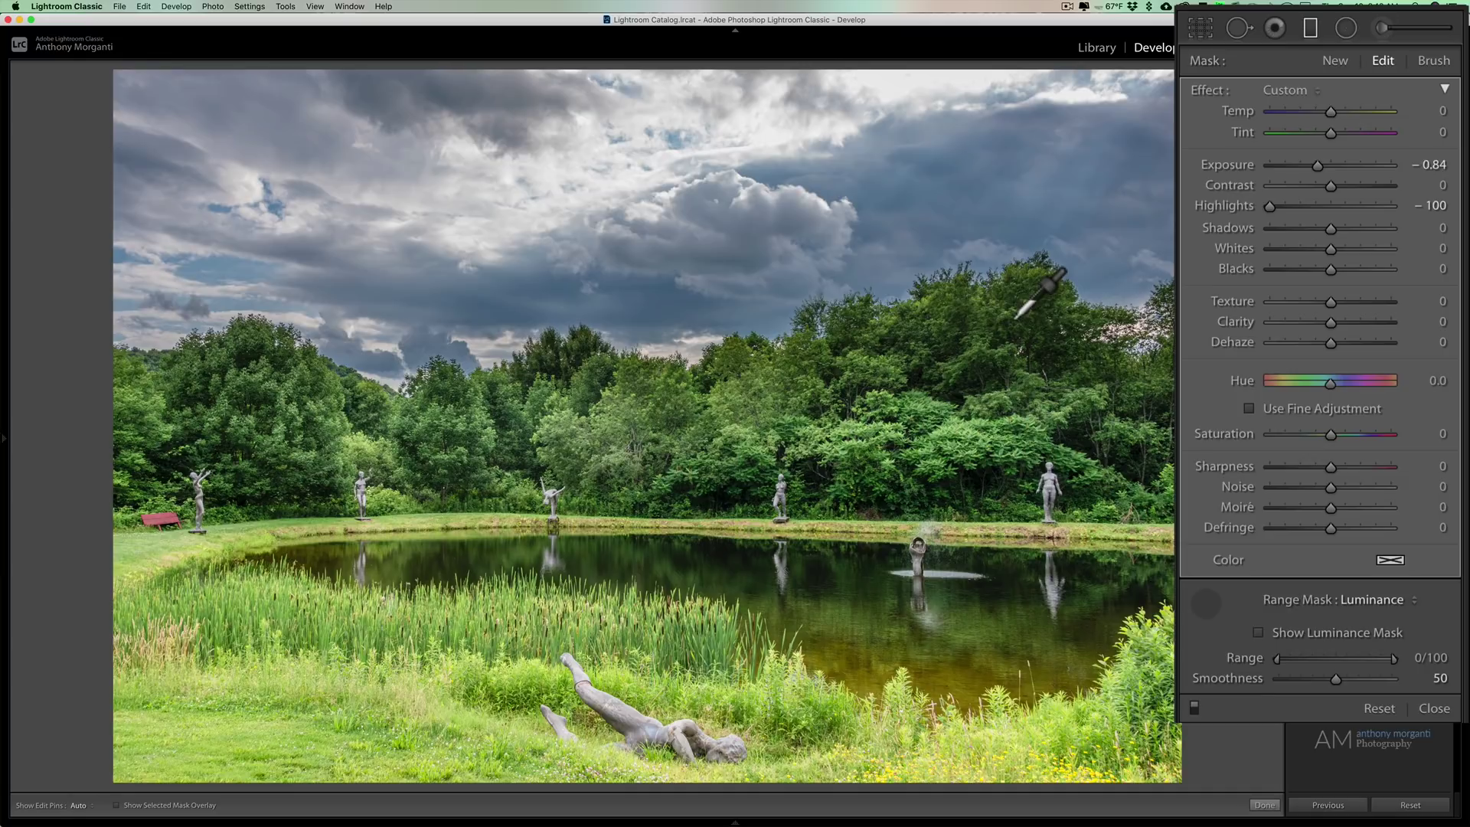
{"action": "left_click", "coordinate": [669, 177]}
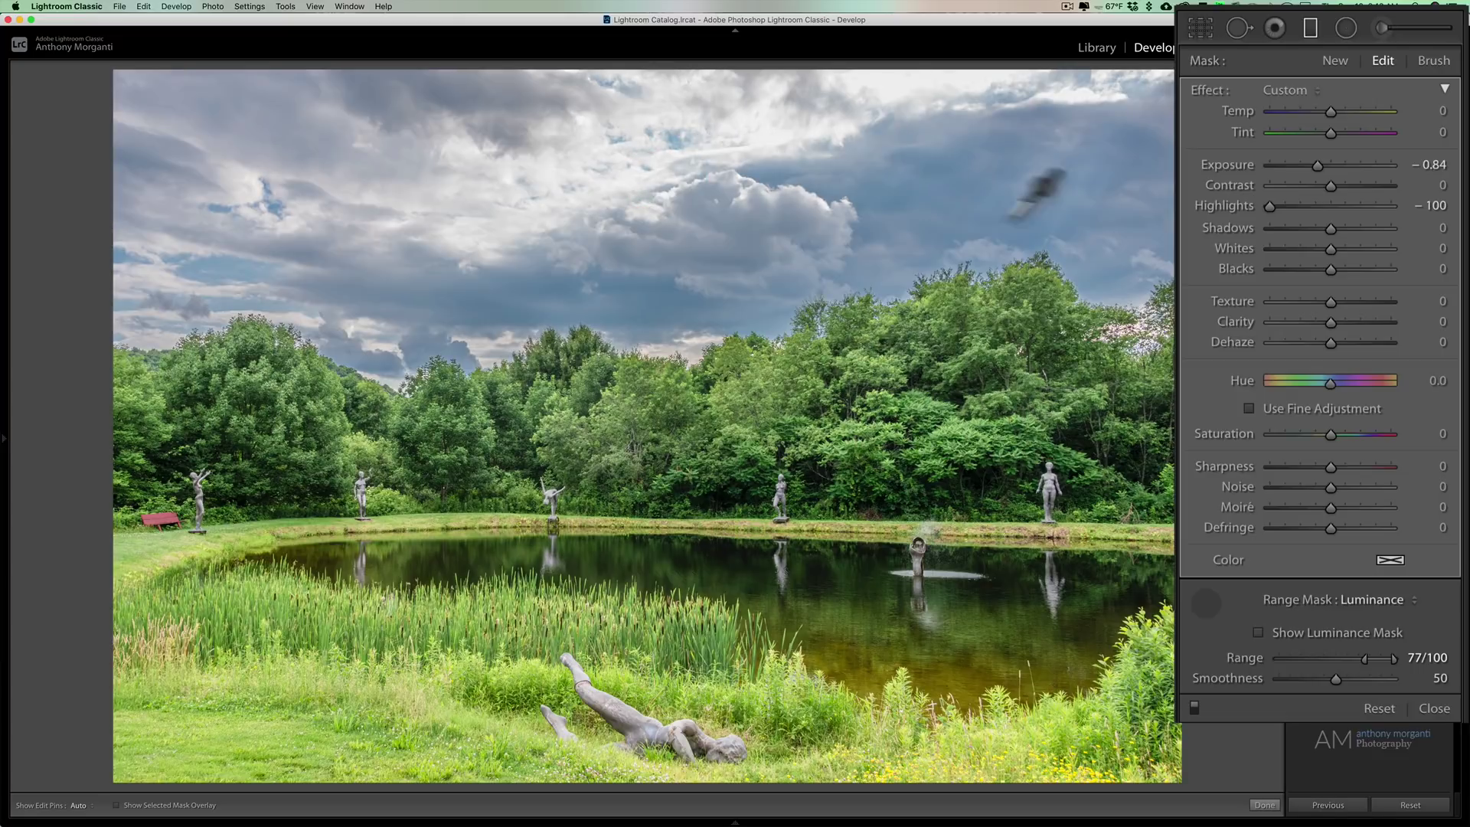
{"action": "left_click", "coordinate": [1208, 632]}
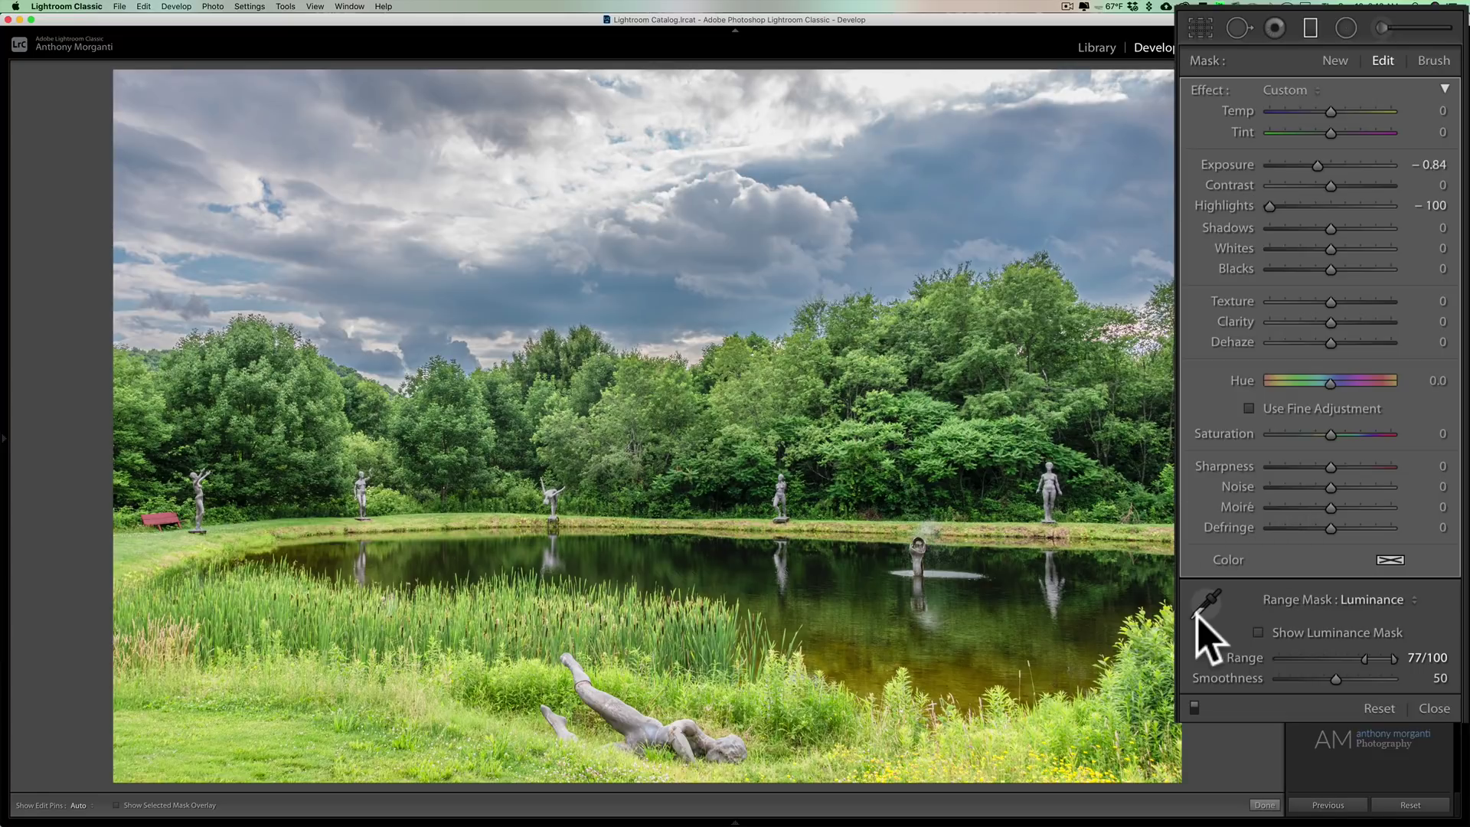
{"action": "left_click", "coordinate": [1195, 706]}
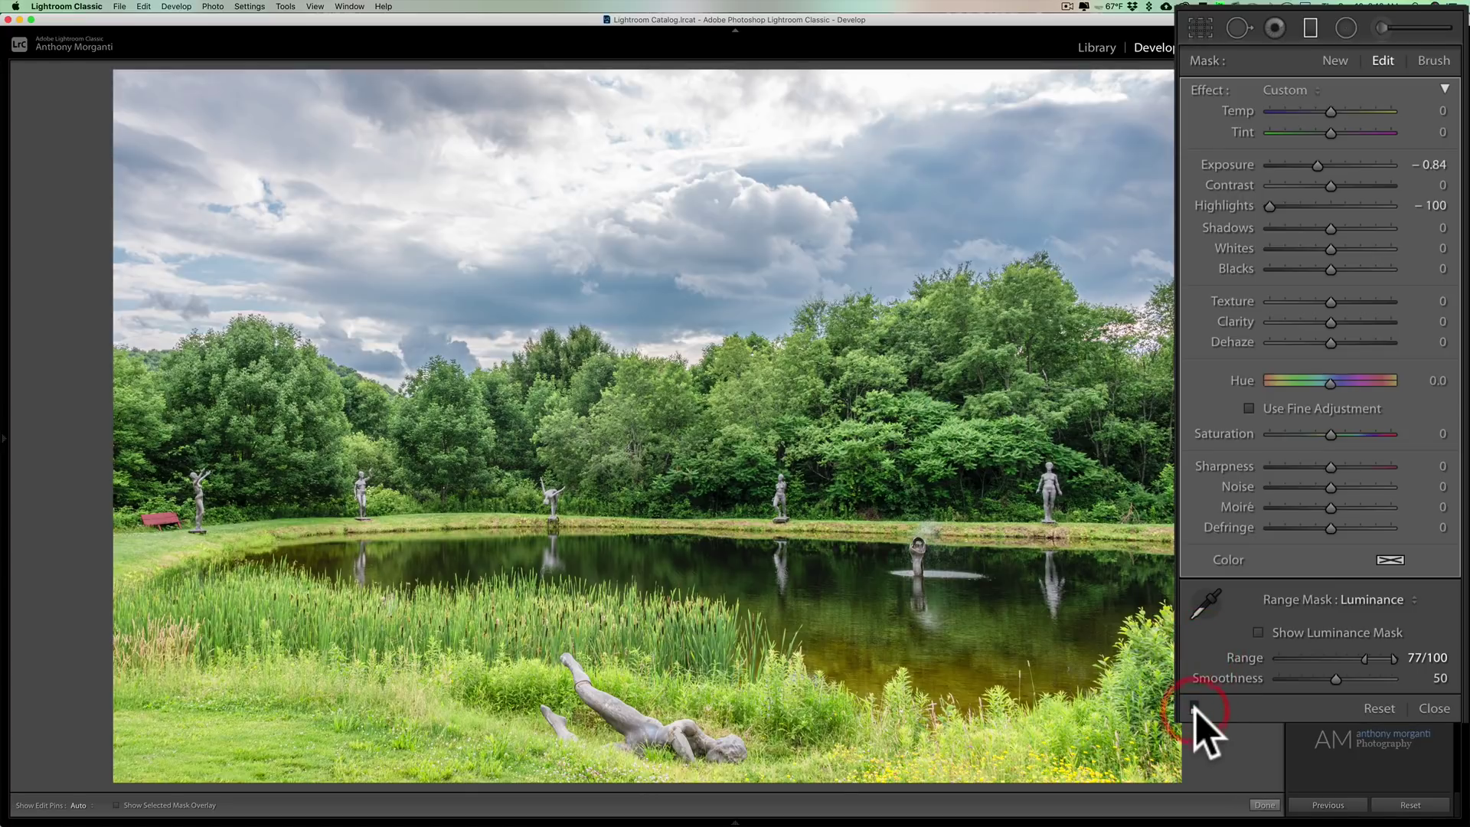
{"action": "left_click", "coordinate": [1195, 706]}
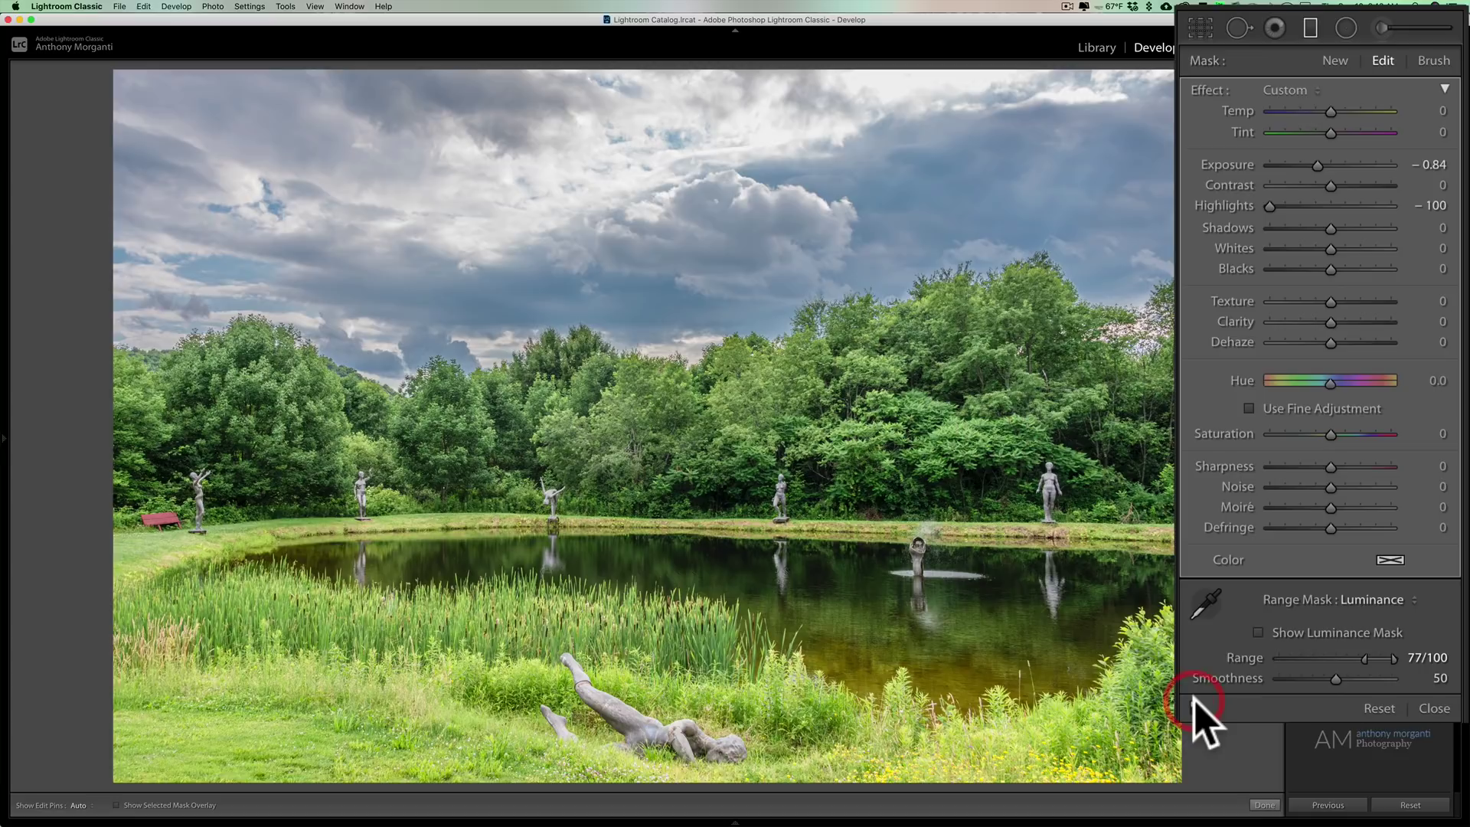
{"action": "left_click", "coordinate": [1195, 706]}
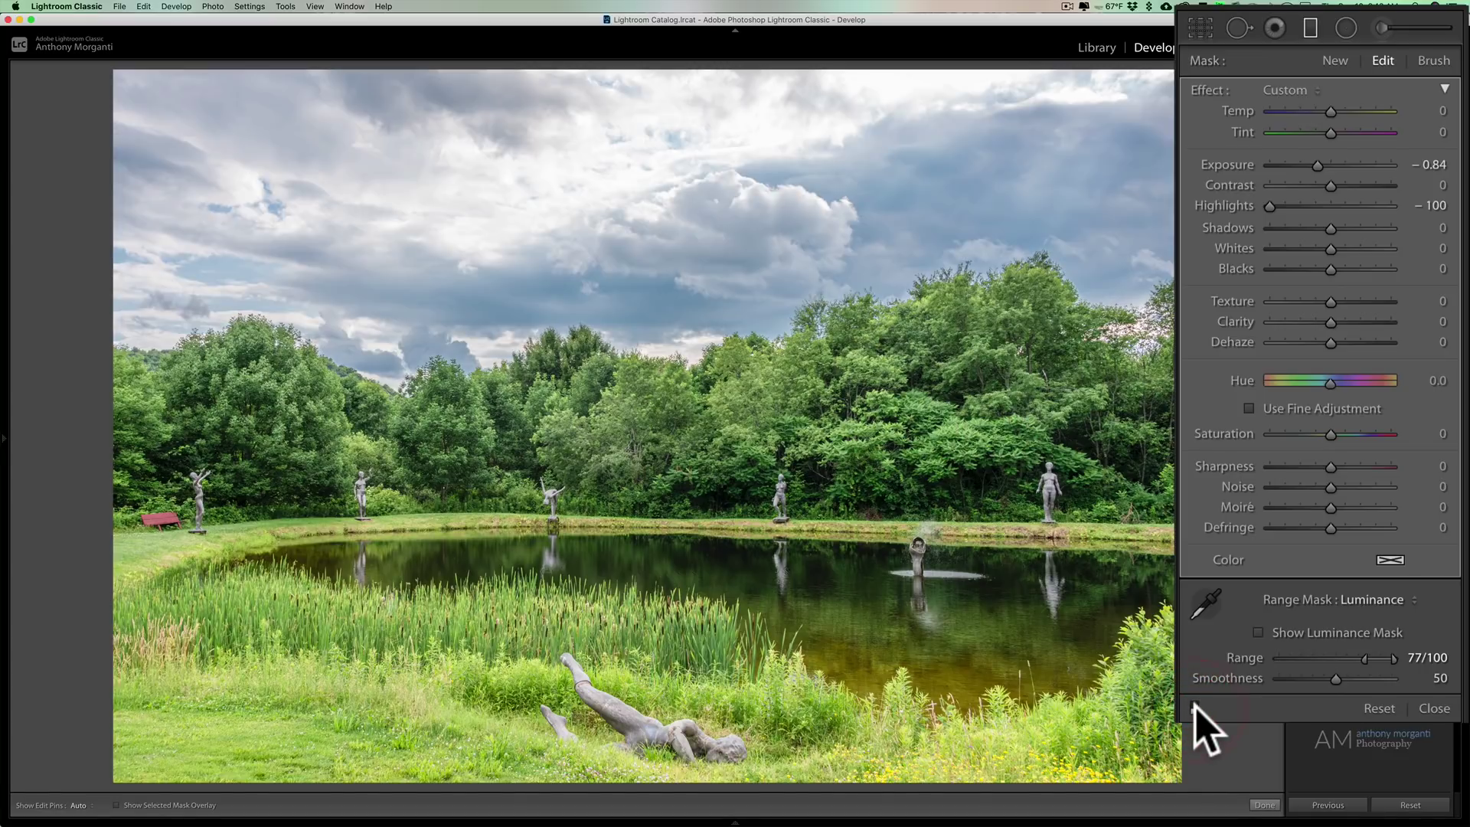
{"action": "left_click", "coordinate": [1194, 706]}
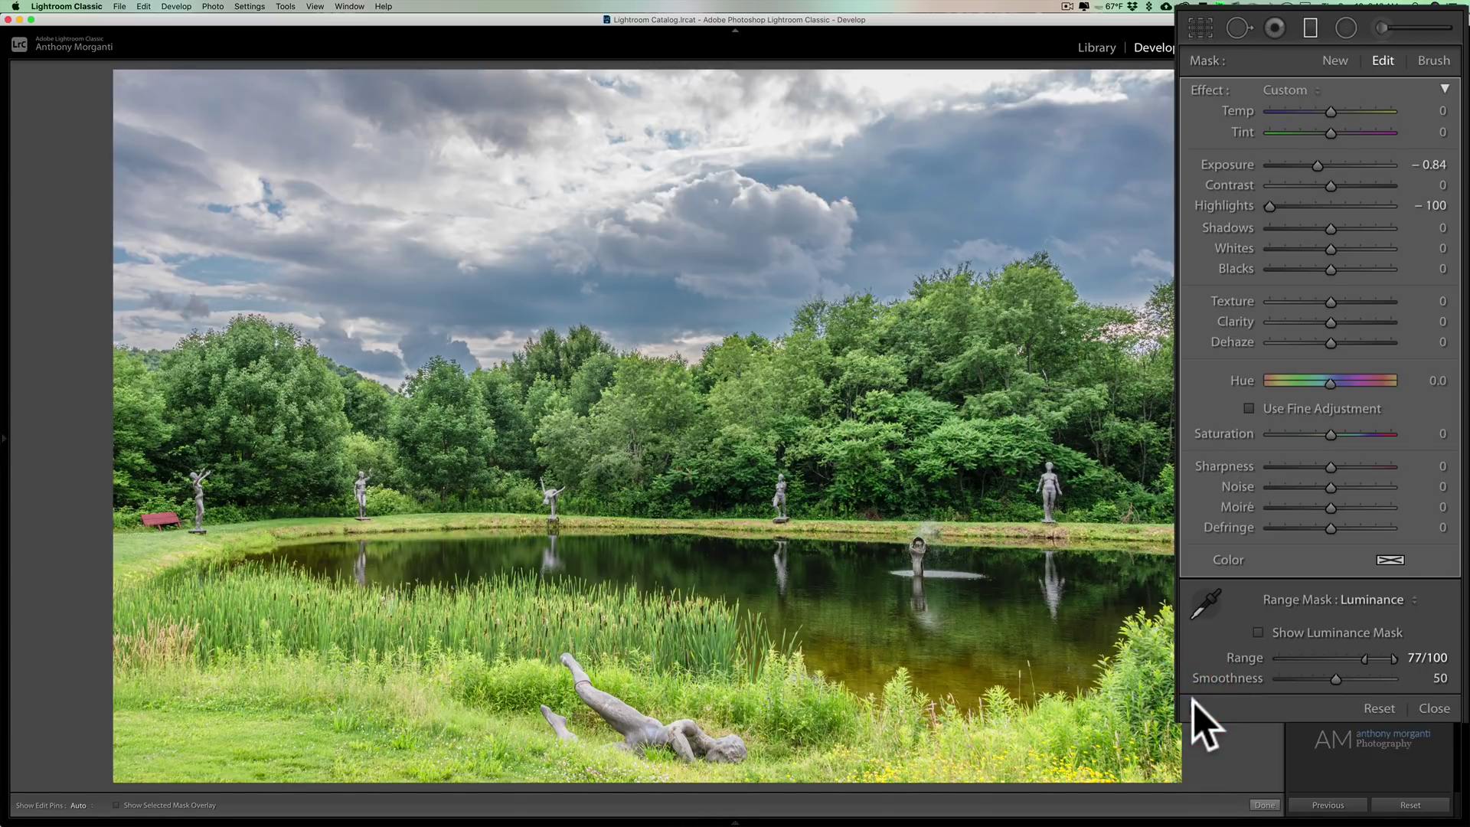
{"action": "left_click", "coordinate": [1258, 633]}
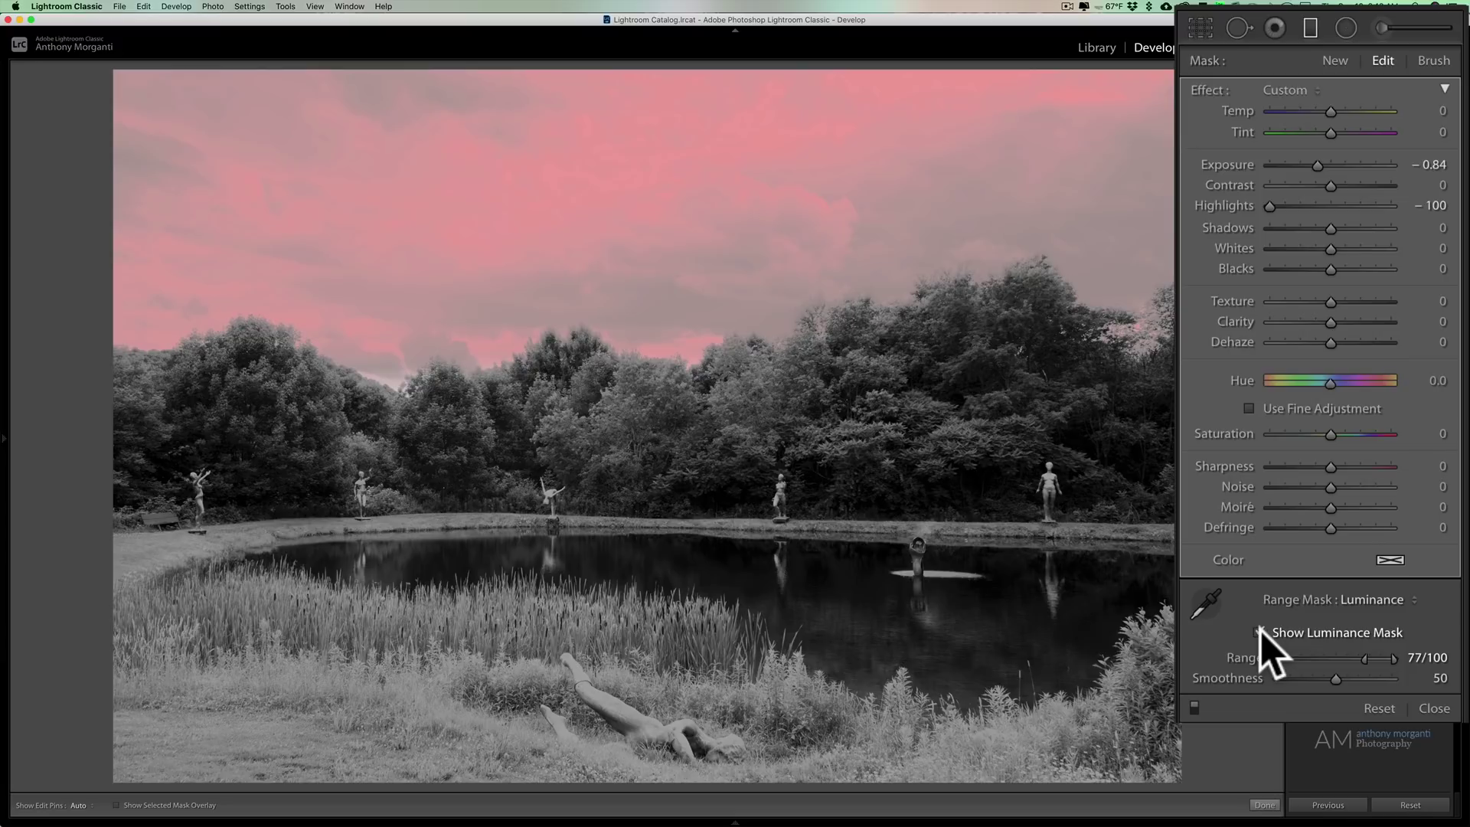
{"action": "left_click", "coordinate": [1258, 634]}
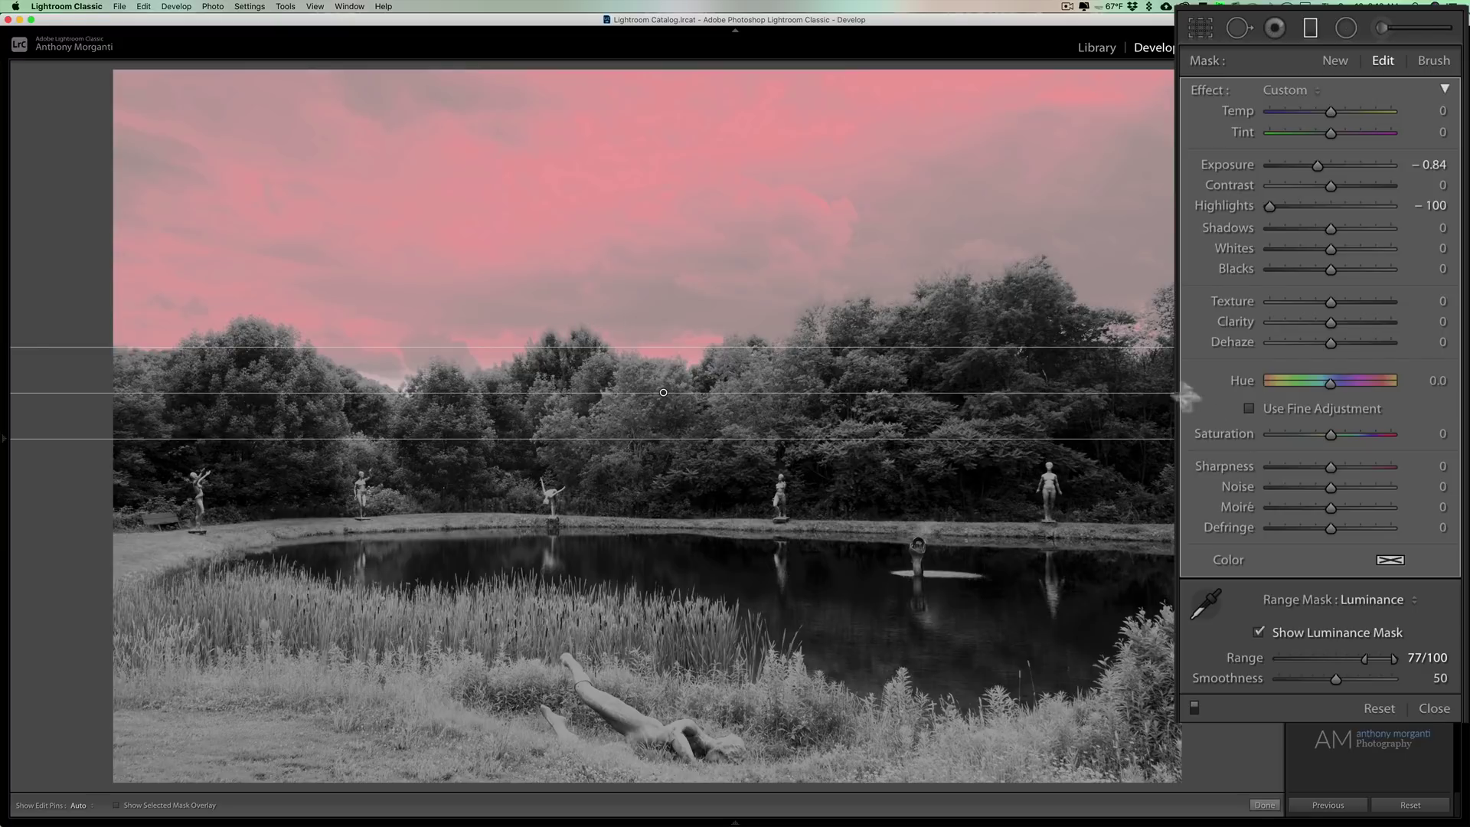
{"action": "left_click", "coordinate": [1259, 633]}
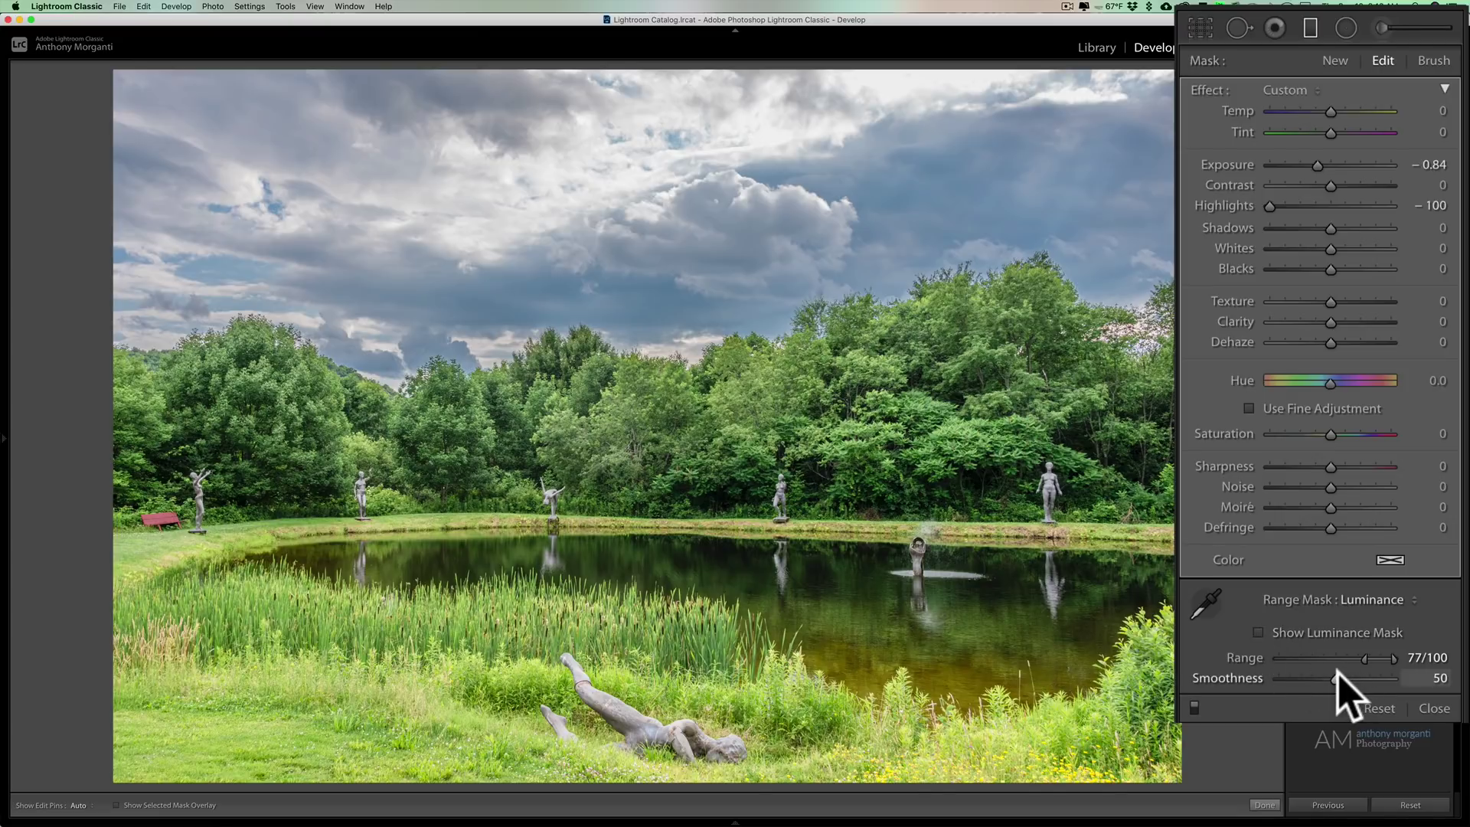
Step: Set the luminance mask's Smoothness to 32 and widen its Range to 82/100
{"action": "mouse_move", "coordinate": [1333, 677]}
{"action": "left_mouse_down"}
{"action": "mouse_move", "coordinate": [1389, 677]}
{"action": "mouse_move", "coordinate": [1294, 679]}
{"action": "mouse_move", "coordinate": [1312, 679]}
{"action": "left_mouse_up"}
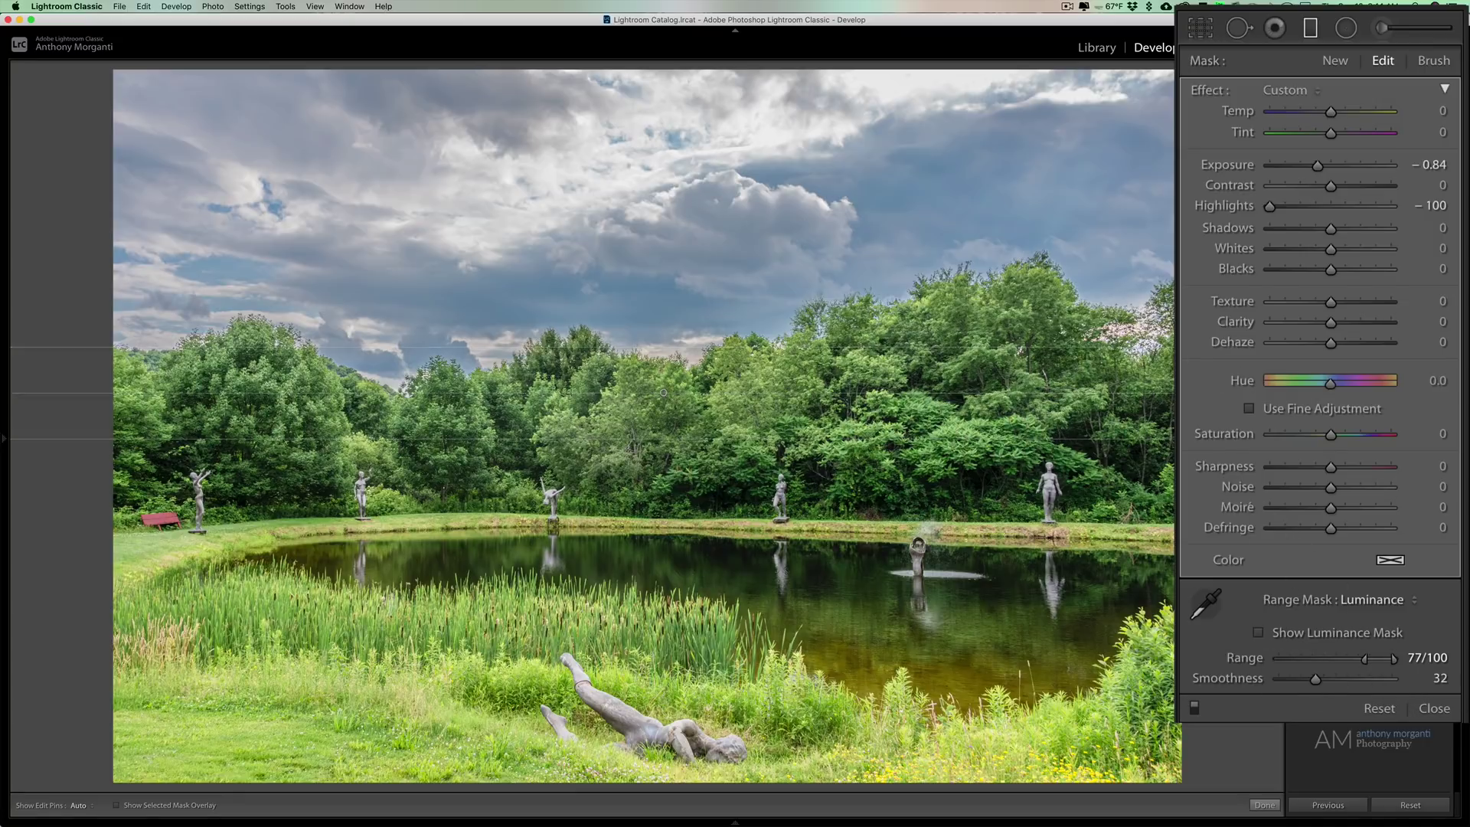
{"action": "mouse_move", "coordinate": [1365, 658]}
{"action": "left_mouse_down"}
{"action": "mouse_move", "coordinate": [1350, 659]}
{"action": "mouse_move", "coordinate": [1370, 660]}
{"action": "left_mouse_up"}
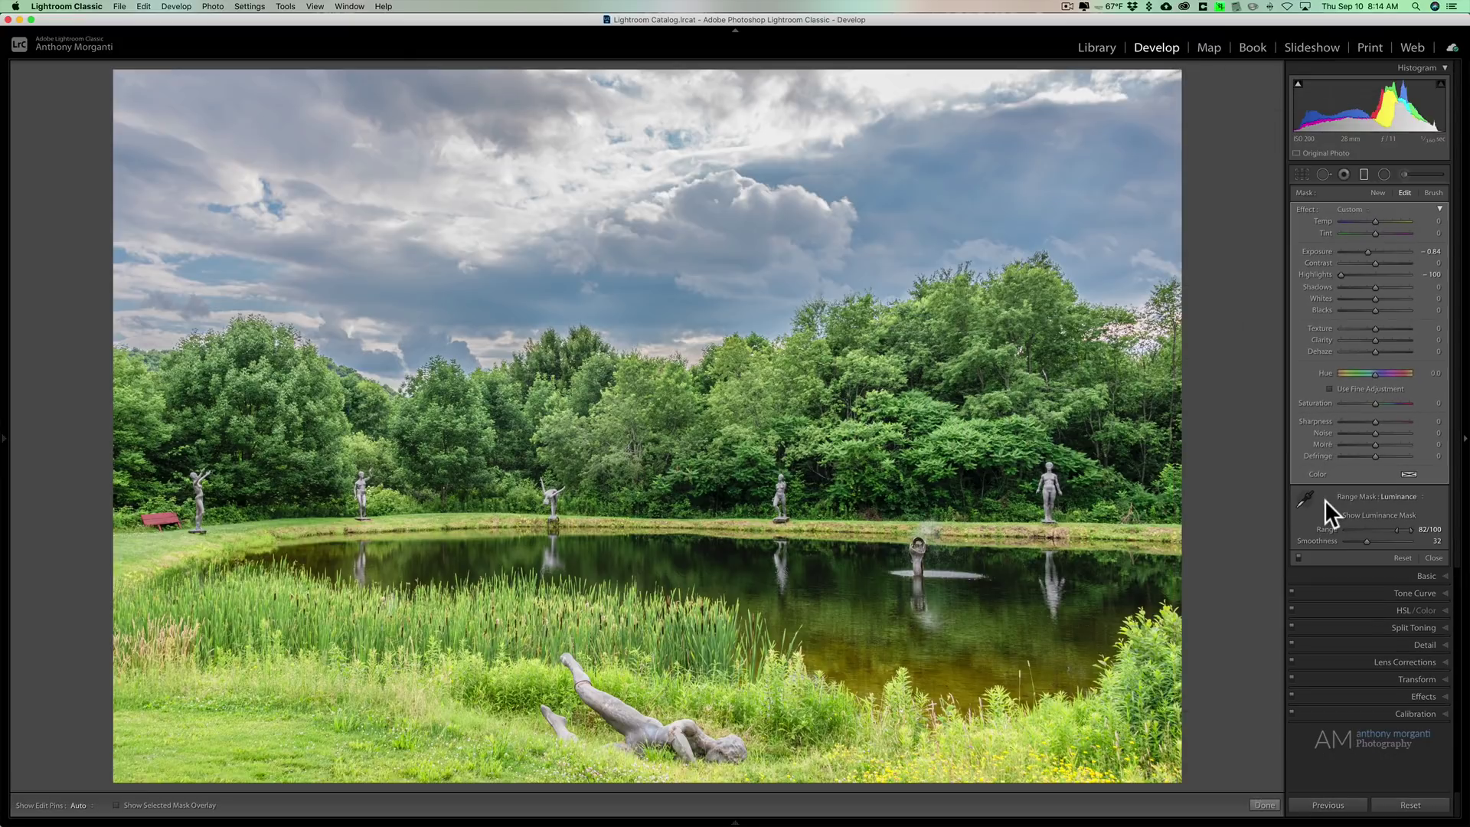
Step: Switch to the eyes portrait photo and close the graduated adjustment
{"action": "mouse_move", "coordinate": [868, 824]}
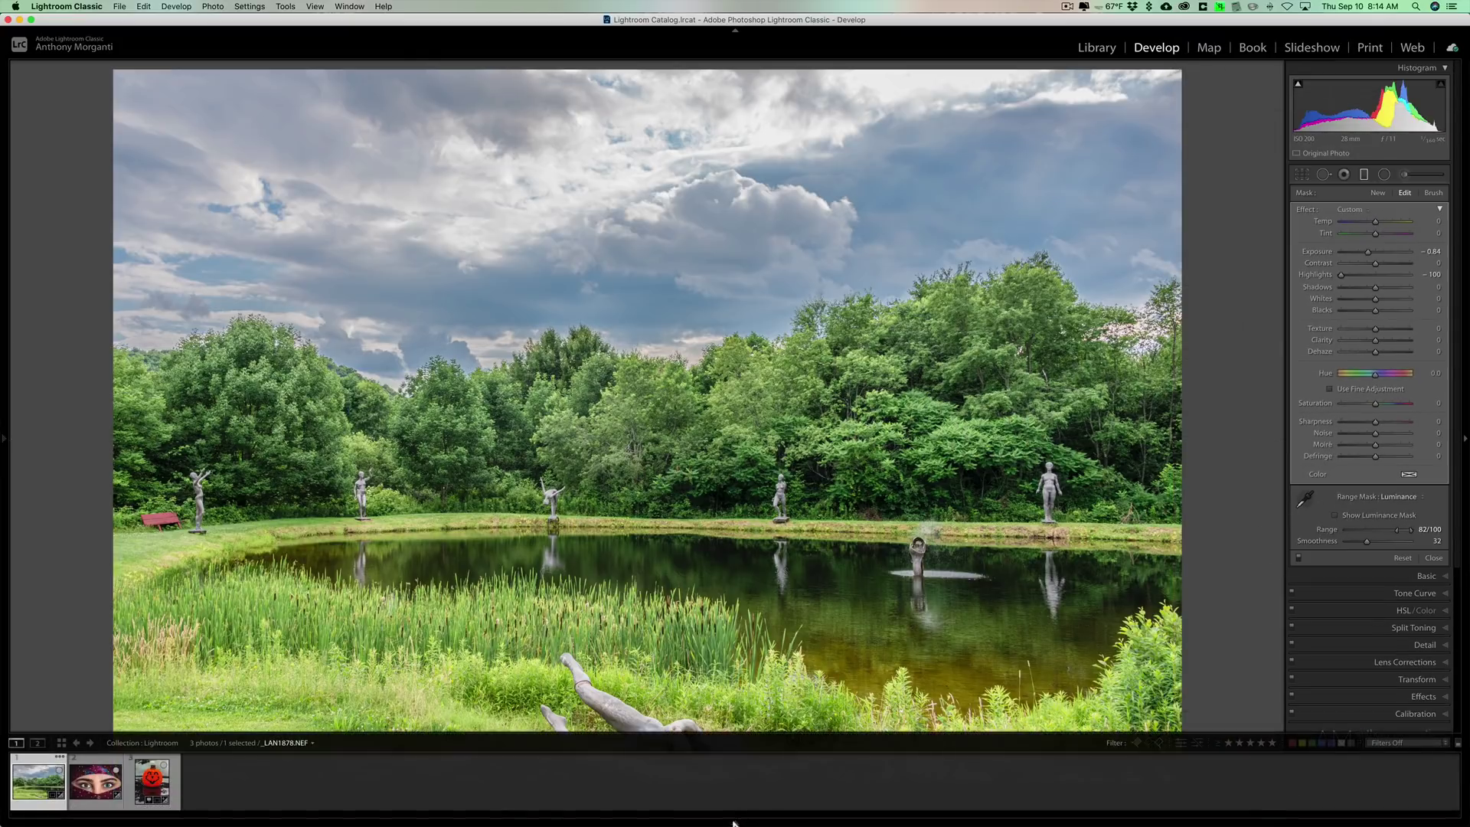
{"action": "left_click", "coordinate": [100, 791]}
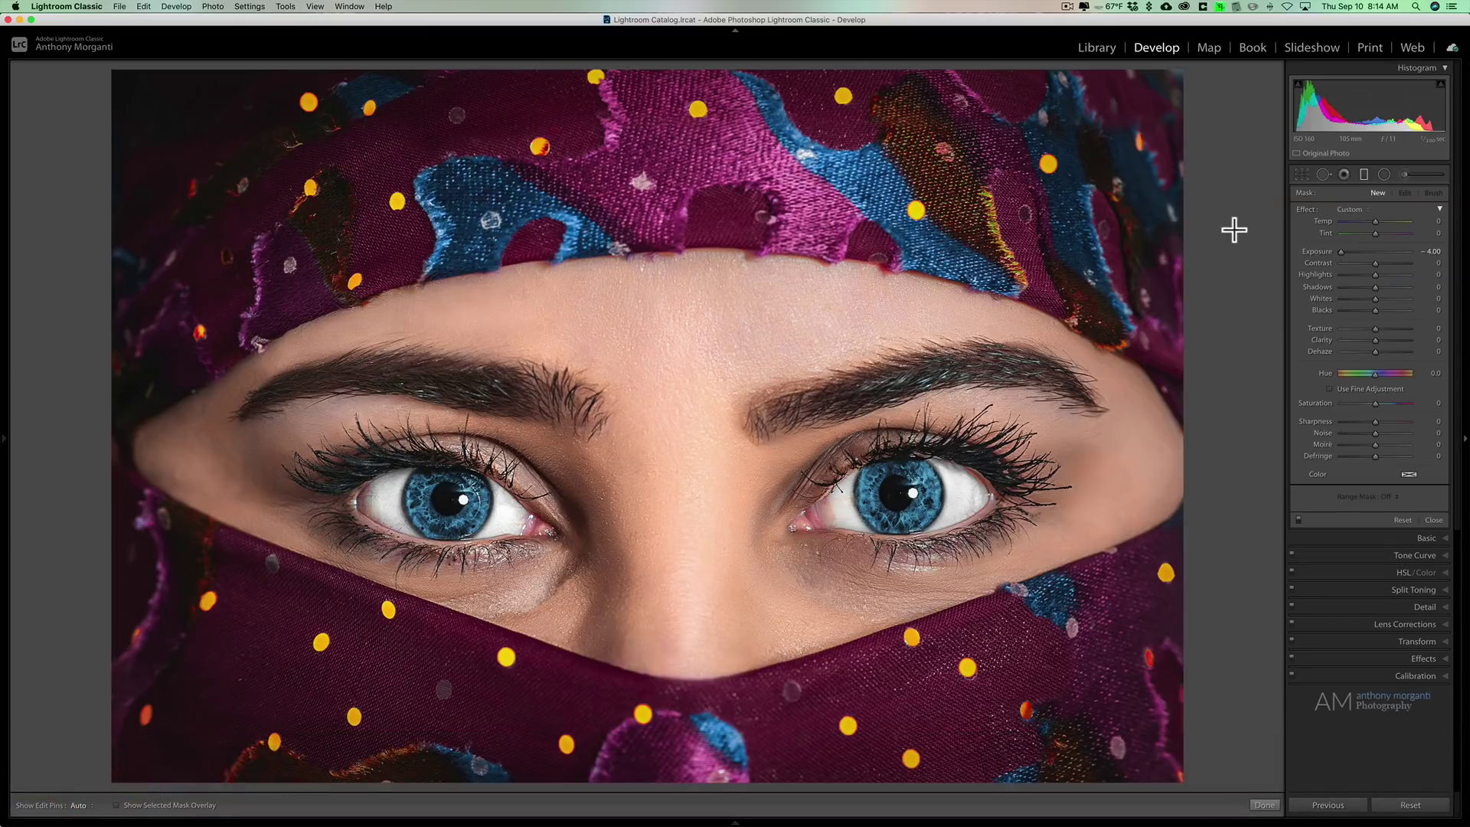
{"action": "left_click", "coordinate": [1365, 172]}
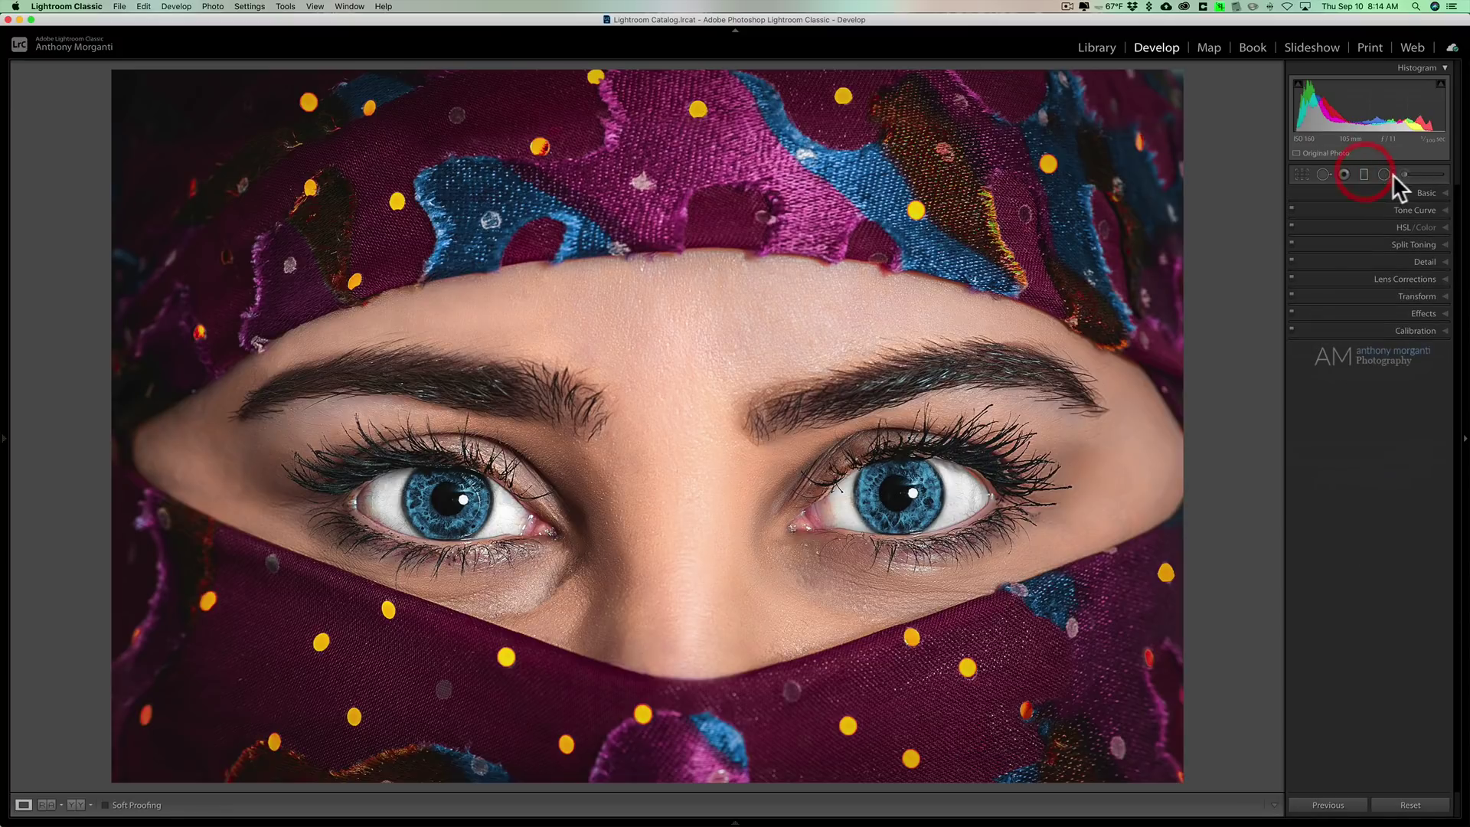
Step: Paint an adjustment brush mask over both eyes, reset its exposure, and set Hue to 180
{"action": "left_click", "coordinate": [1407, 174]}
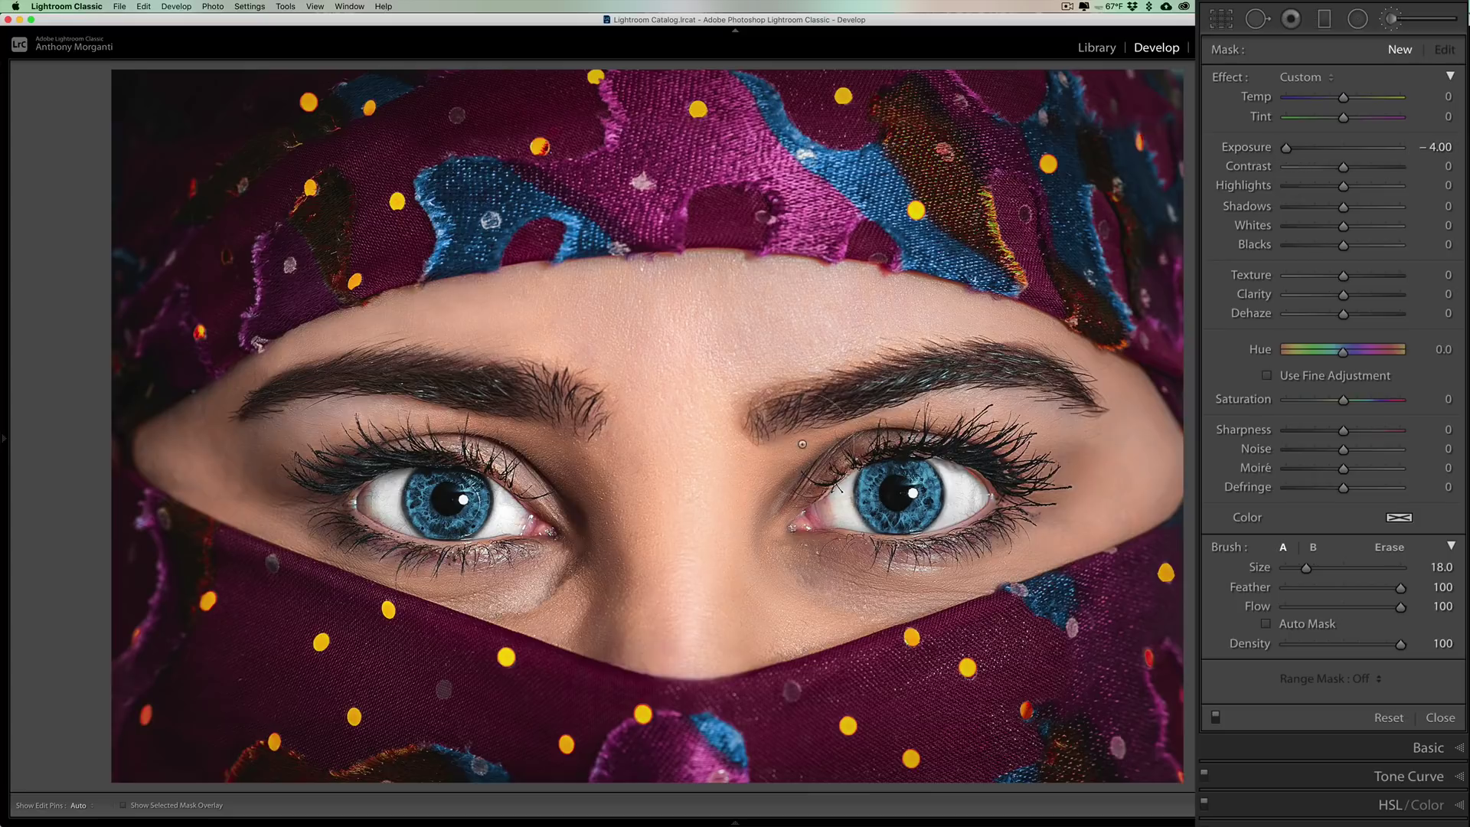
{"action": "scroll", "coordinate": [593, 507], "scroll_direction": "up", "scroll_amount": 2}
{"action": "mouse_move", "coordinate": [314, 506]}
{"action": "left_mouse_down"}
{"action": "mouse_move", "coordinate": [546, 518]}
{"action": "mouse_move", "coordinate": [994, 498]}
{"action": "mouse_move", "coordinate": [386, 499]}
{"action": "left_mouse_up"}
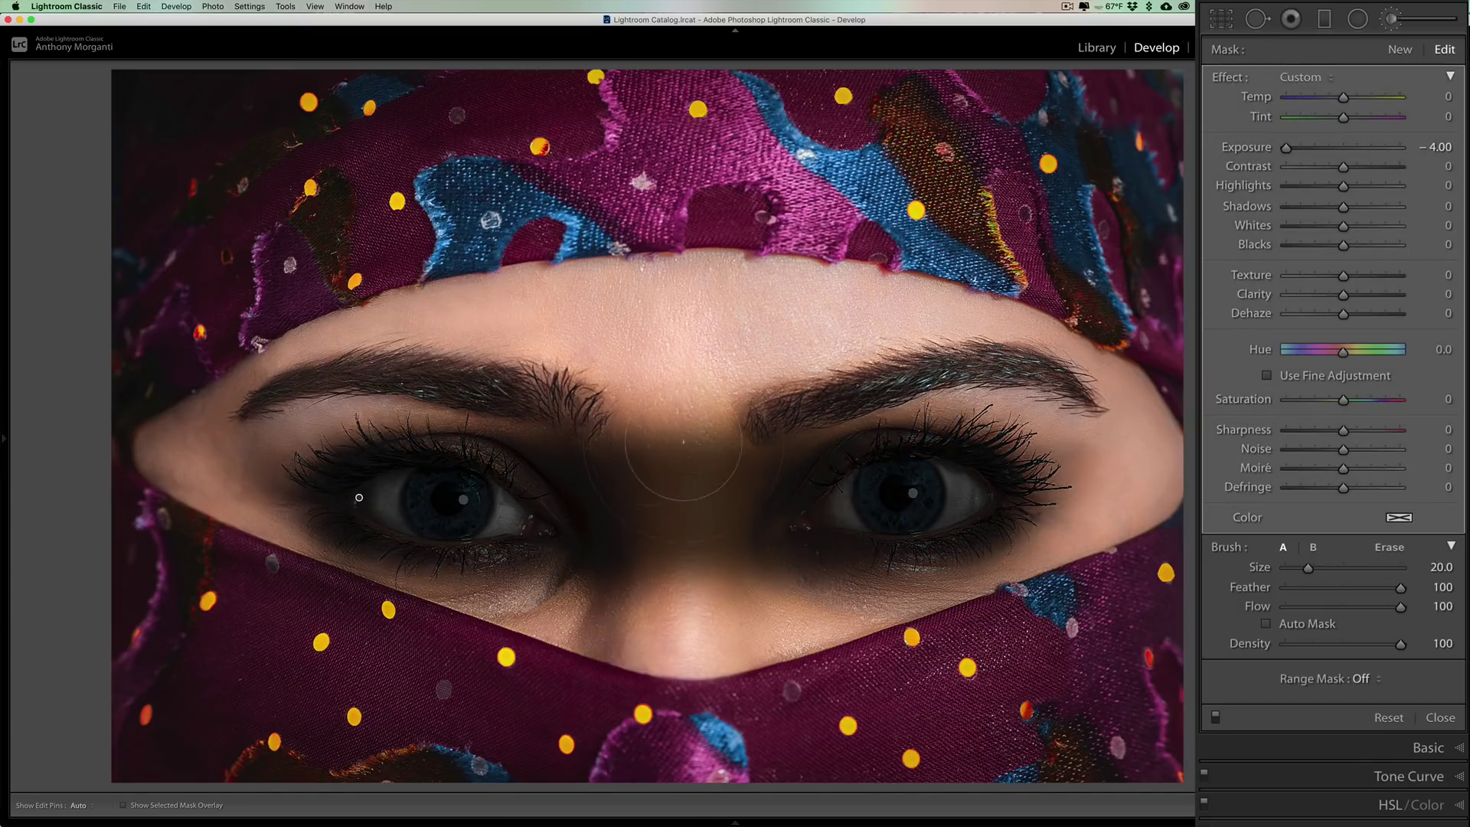
{"action": "double_click", "coordinate": [1249, 147]}
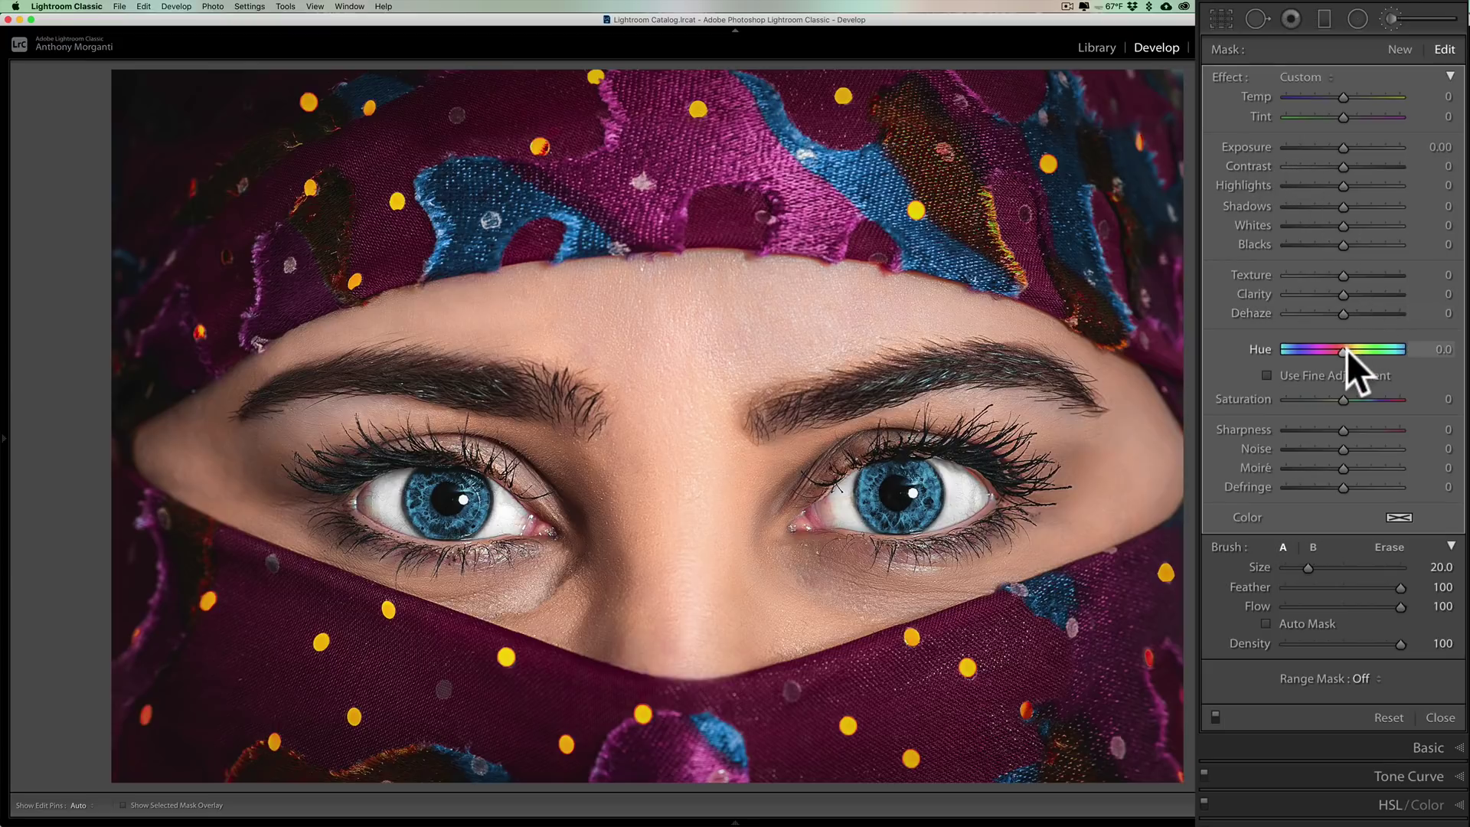
{"action": "left_click_drag", "start_coordinate": [1344, 352], "coordinate": [1426, 357]}
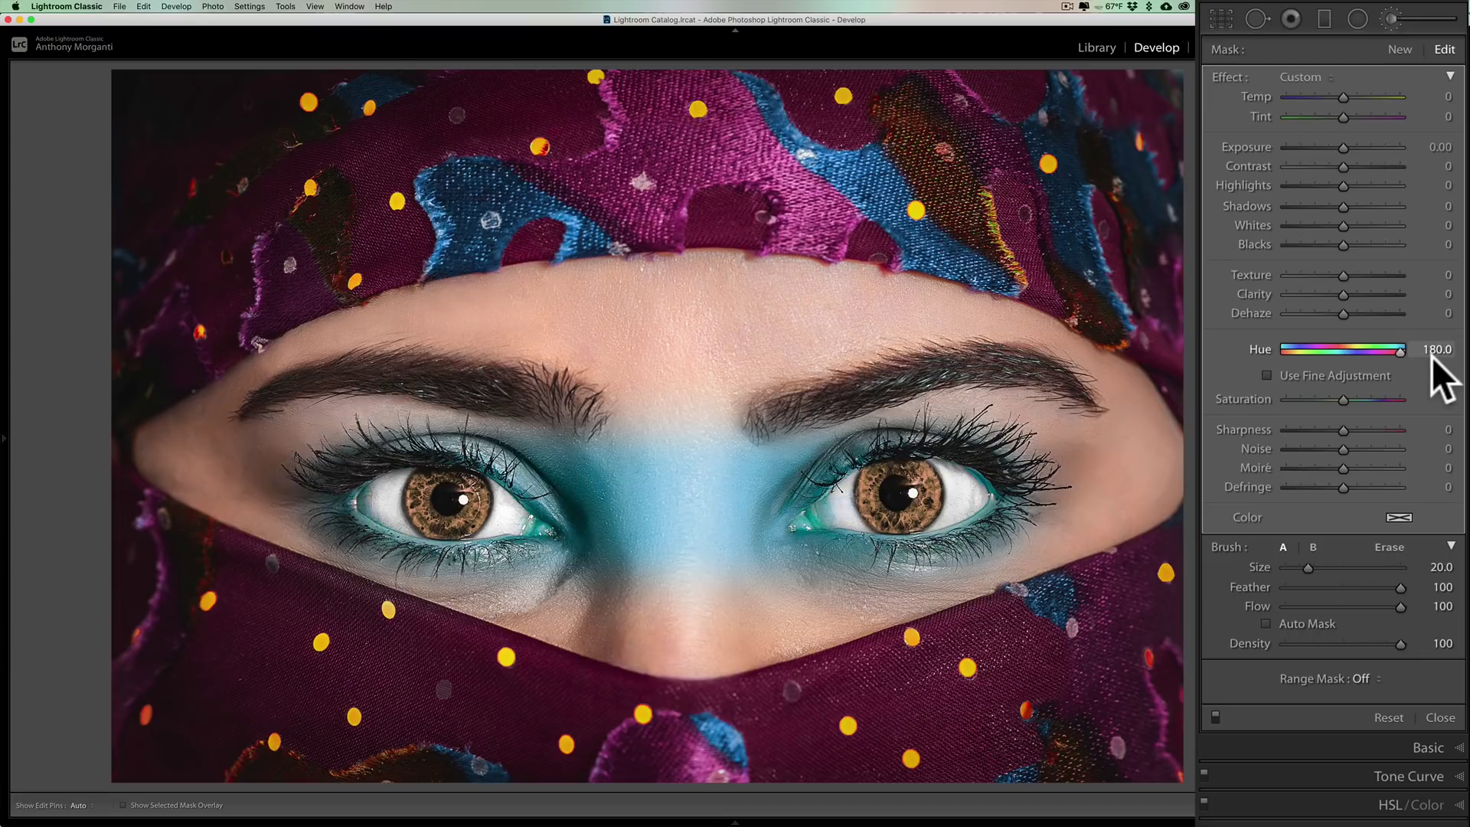
{"action": "left_click", "coordinate": [1437, 354]}
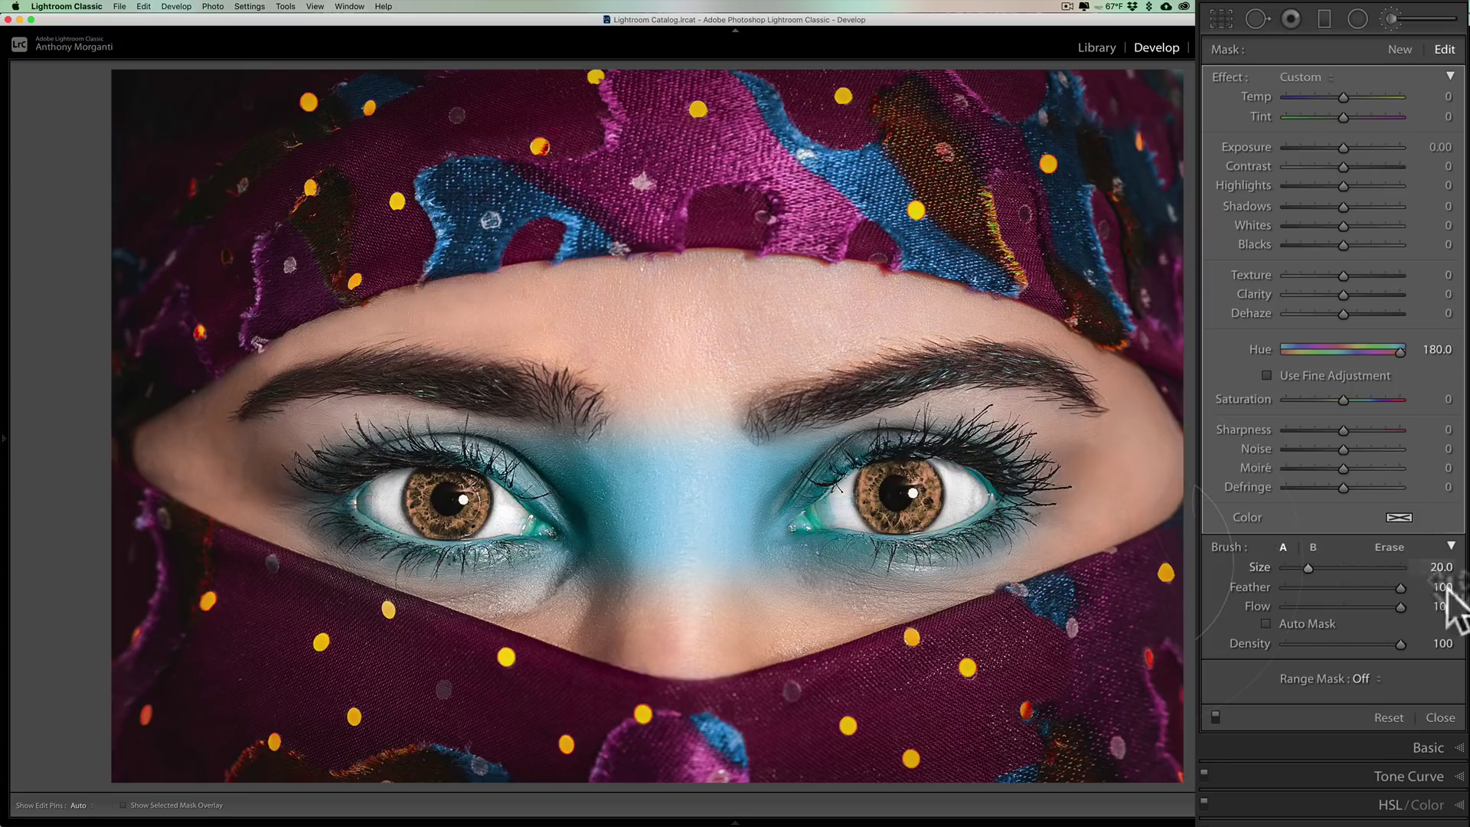
Step: Add a Color range mask to the eye brush, sampled from the left iris
{"action": "left_click", "coordinate": [1366, 677]}
{"action": "left_click", "coordinate": [1375, 691]}
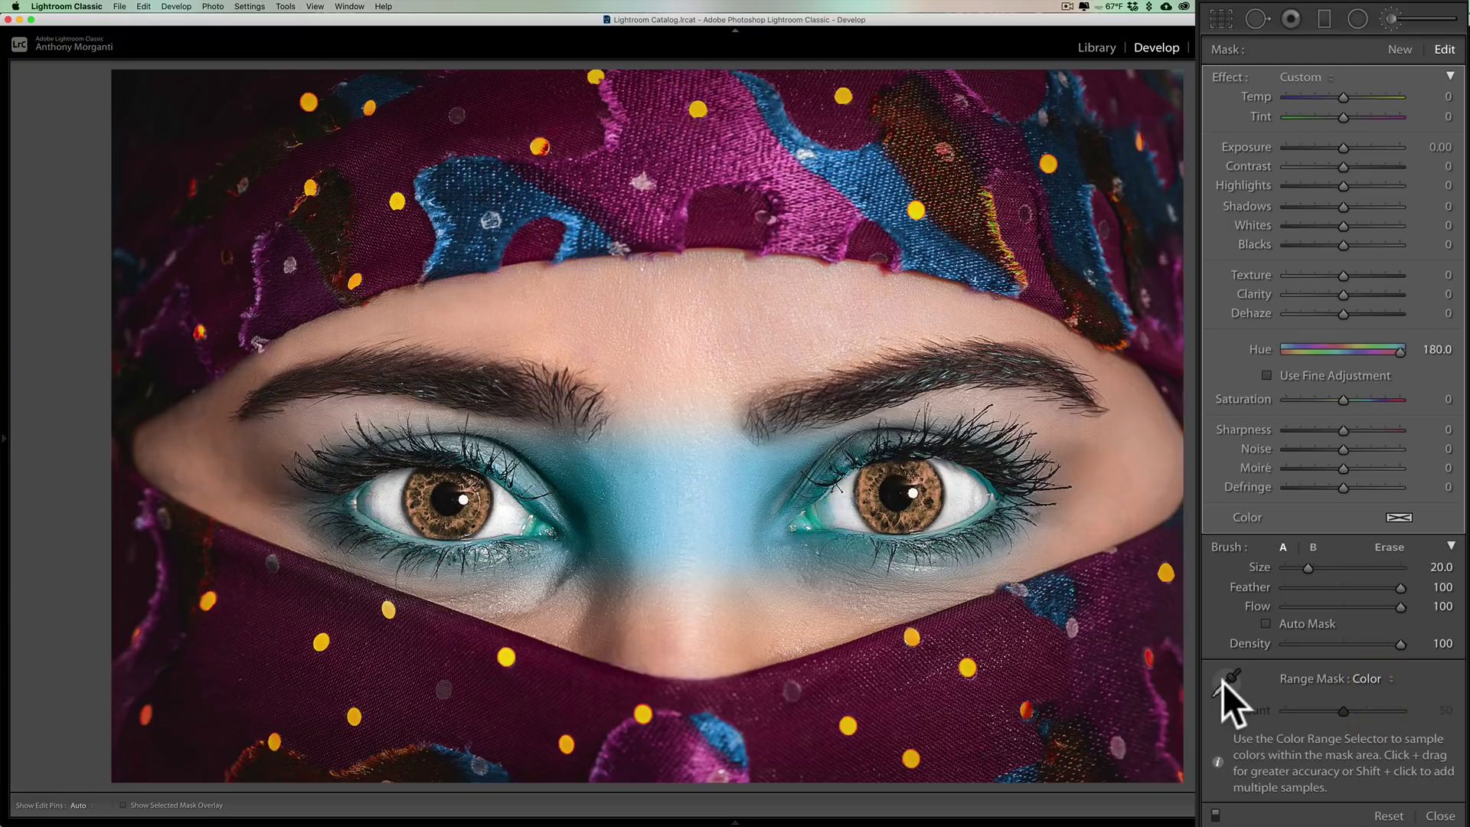
{"action": "left_click", "coordinate": [1225, 680]}
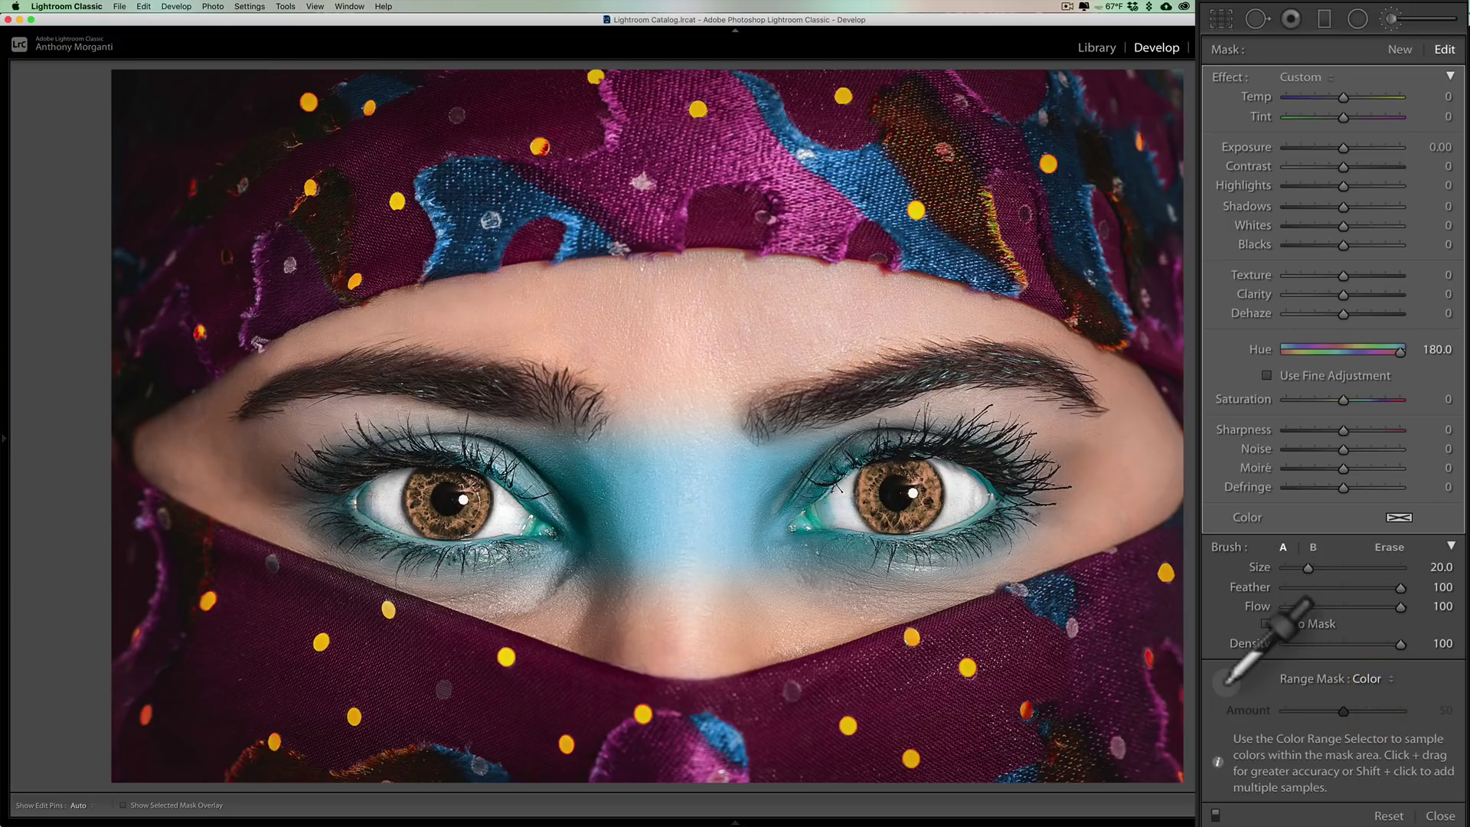
{"action": "left_click", "coordinate": [489, 506]}
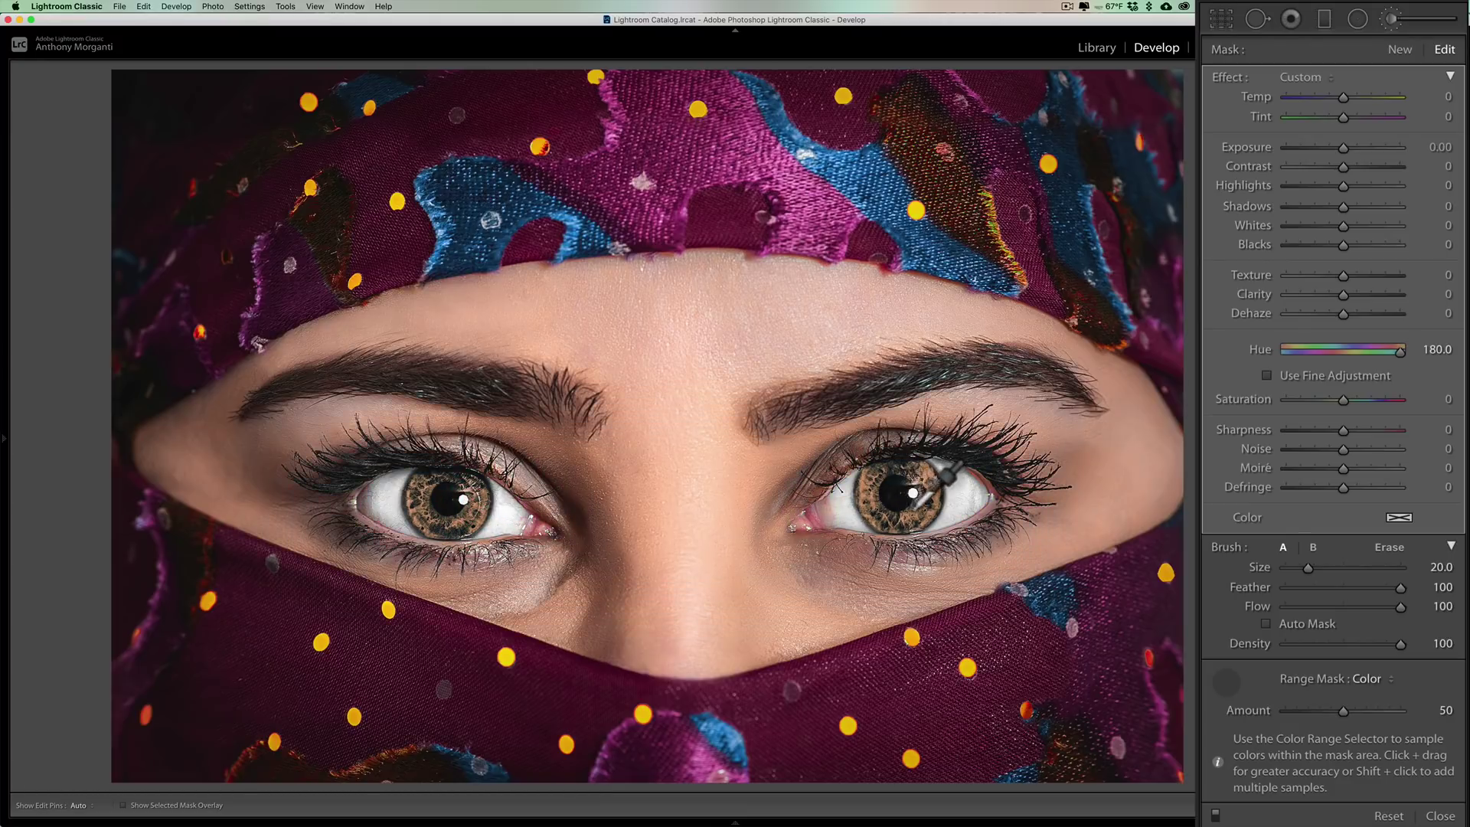
{"action": "left_click", "coordinate": [1226, 682]}
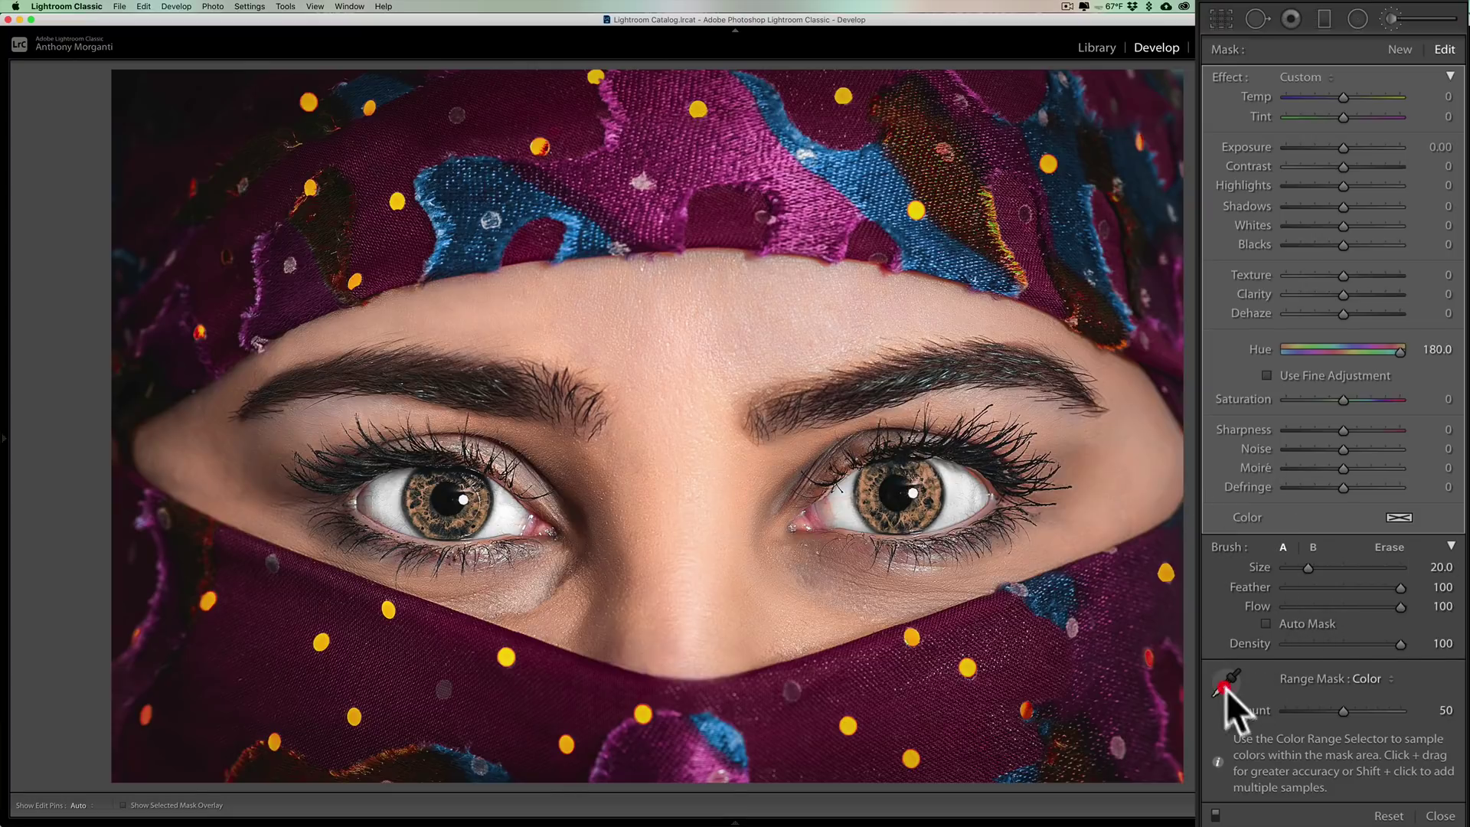
Step: Toggle the eye adjustment on and off to compare before and after
{"action": "left_click", "coordinate": [1216, 815]}
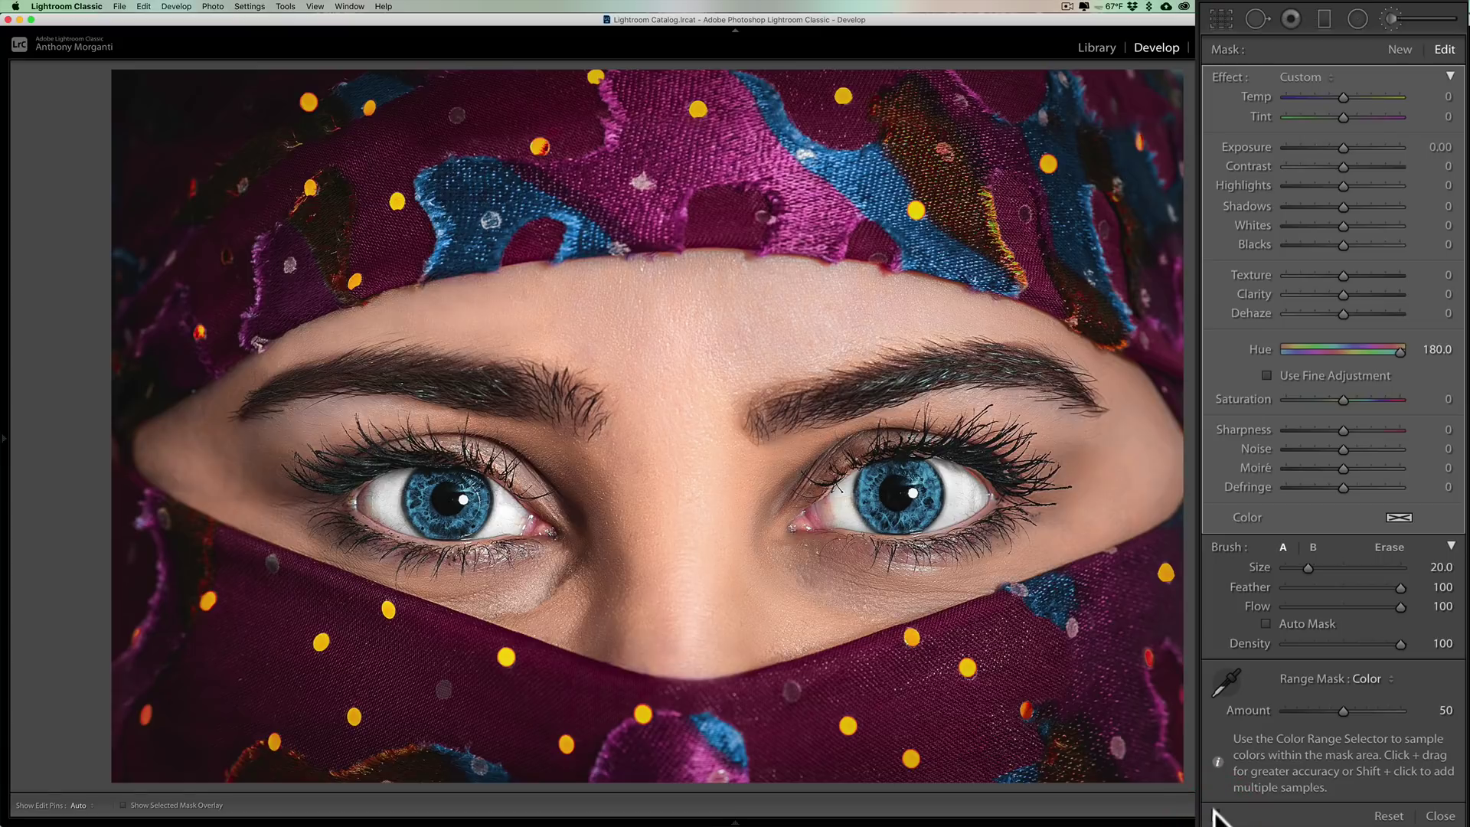
{"action": "left_click", "coordinate": [1216, 815]}
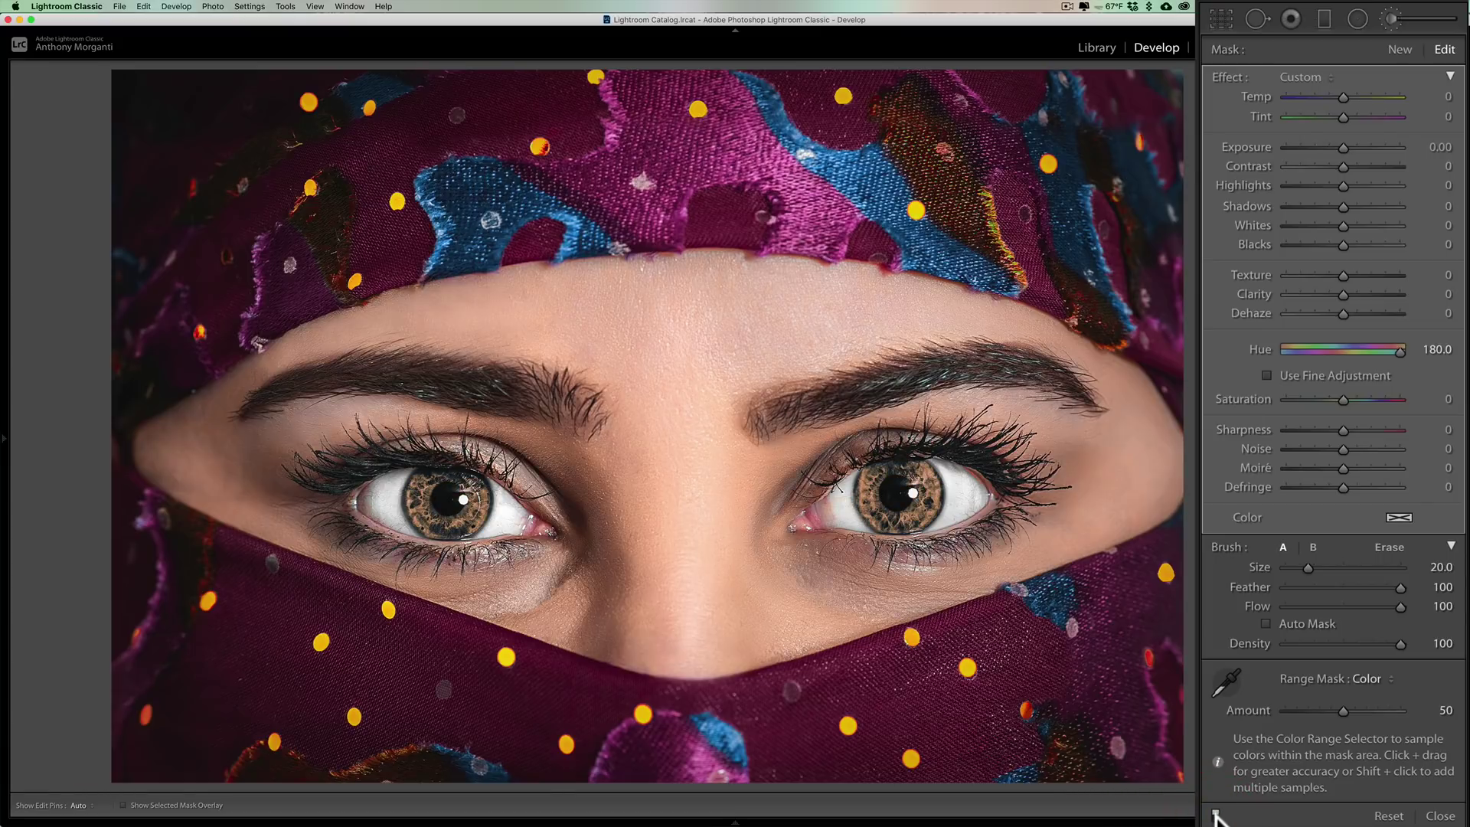
{"action": "left_click", "coordinate": [1216, 815]}
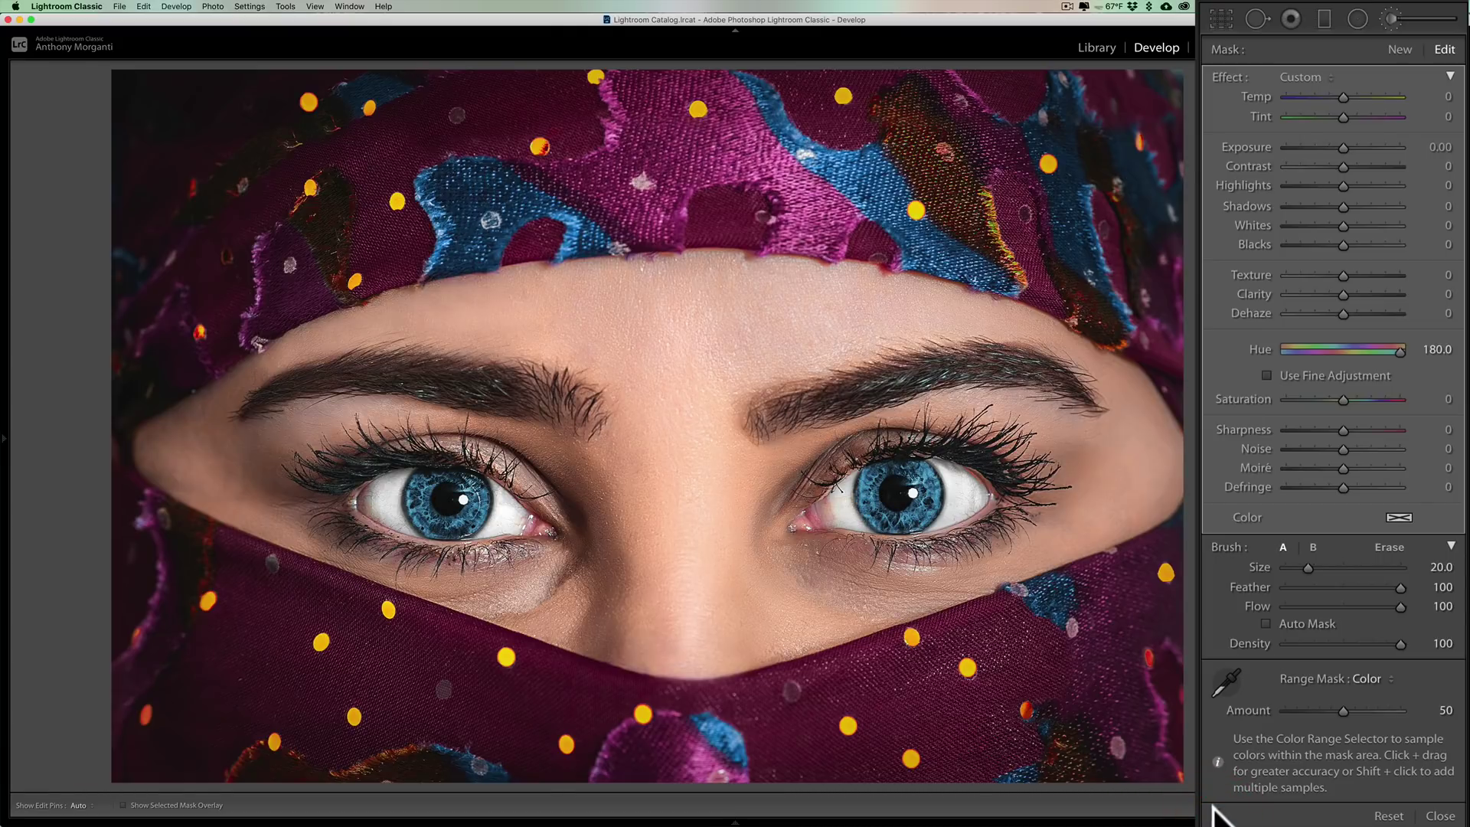
{"action": "left_click", "coordinate": [1215, 813]}
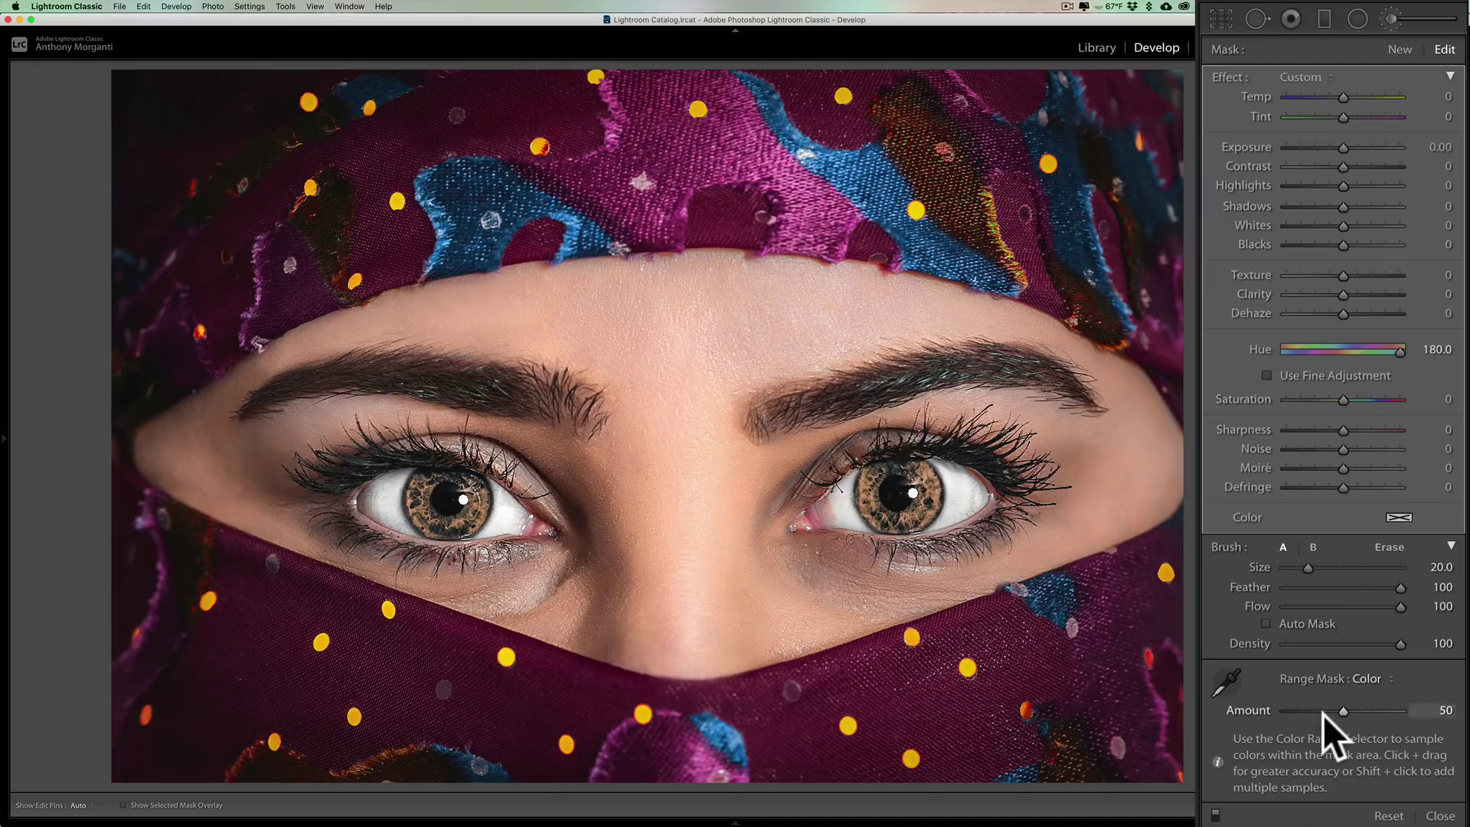
Step: Lower the iris colour range Amount to 30 and close the brush adjustment
{"action": "mouse_move", "coordinate": [1340, 707]}
{"action": "left_mouse_down"}
{"action": "mouse_move", "coordinate": [1366, 709]}
{"action": "mouse_move", "coordinate": [1311, 707]}
{"action": "left_mouse_up"}
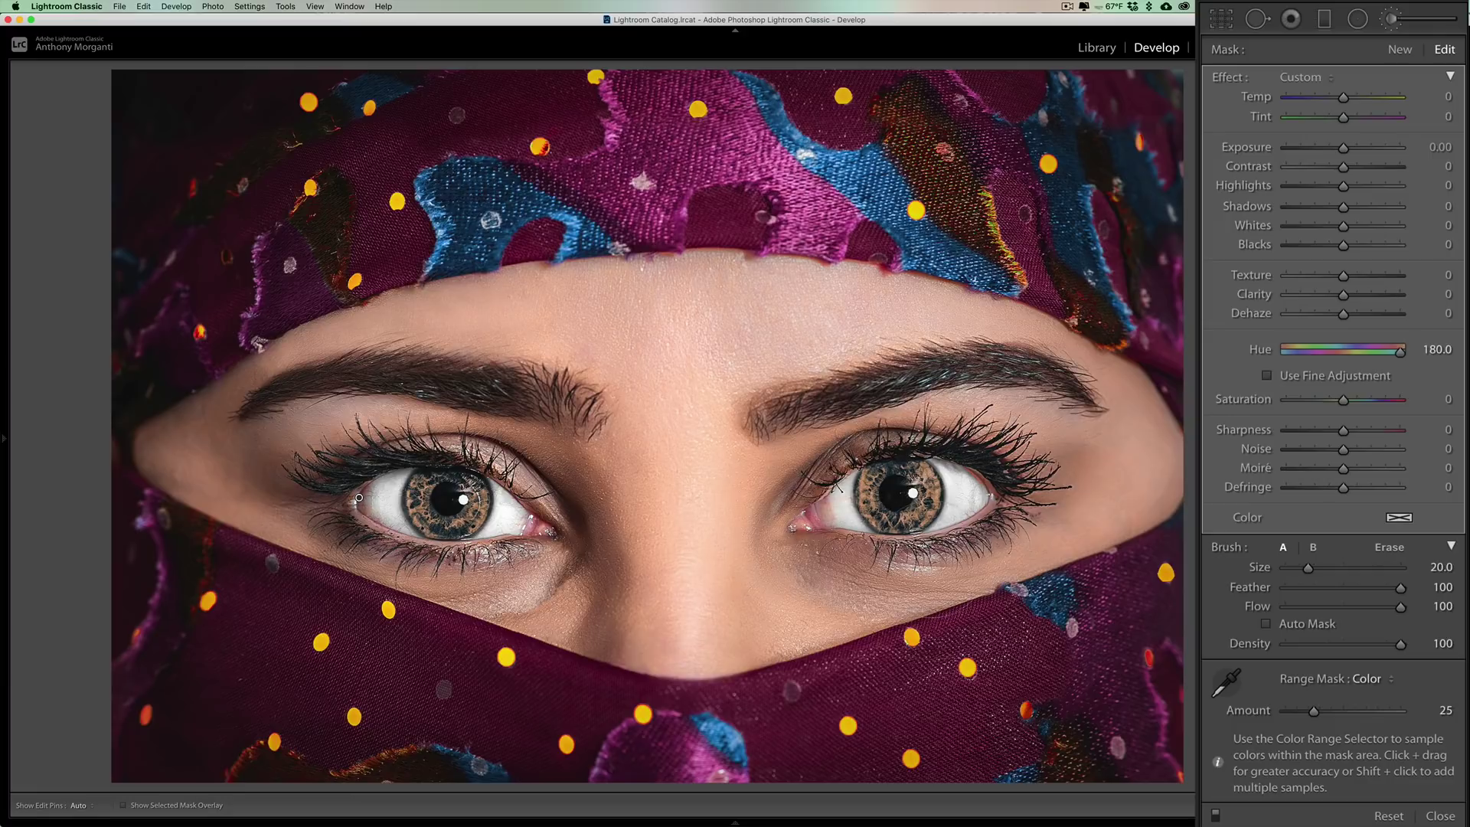
{"action": "mouse_move", "coordinate": [1313, 711]}
{"action": "left_mouse_down"}
{"action": "mouse_move", "coordinate": [1346, 711]}
{"action": "mouse_move", "coordinate": [1284, 710]}
{"action": "mouse_move", "coordinate": [1299, 711]}
{"action": "left_mouse_up"}
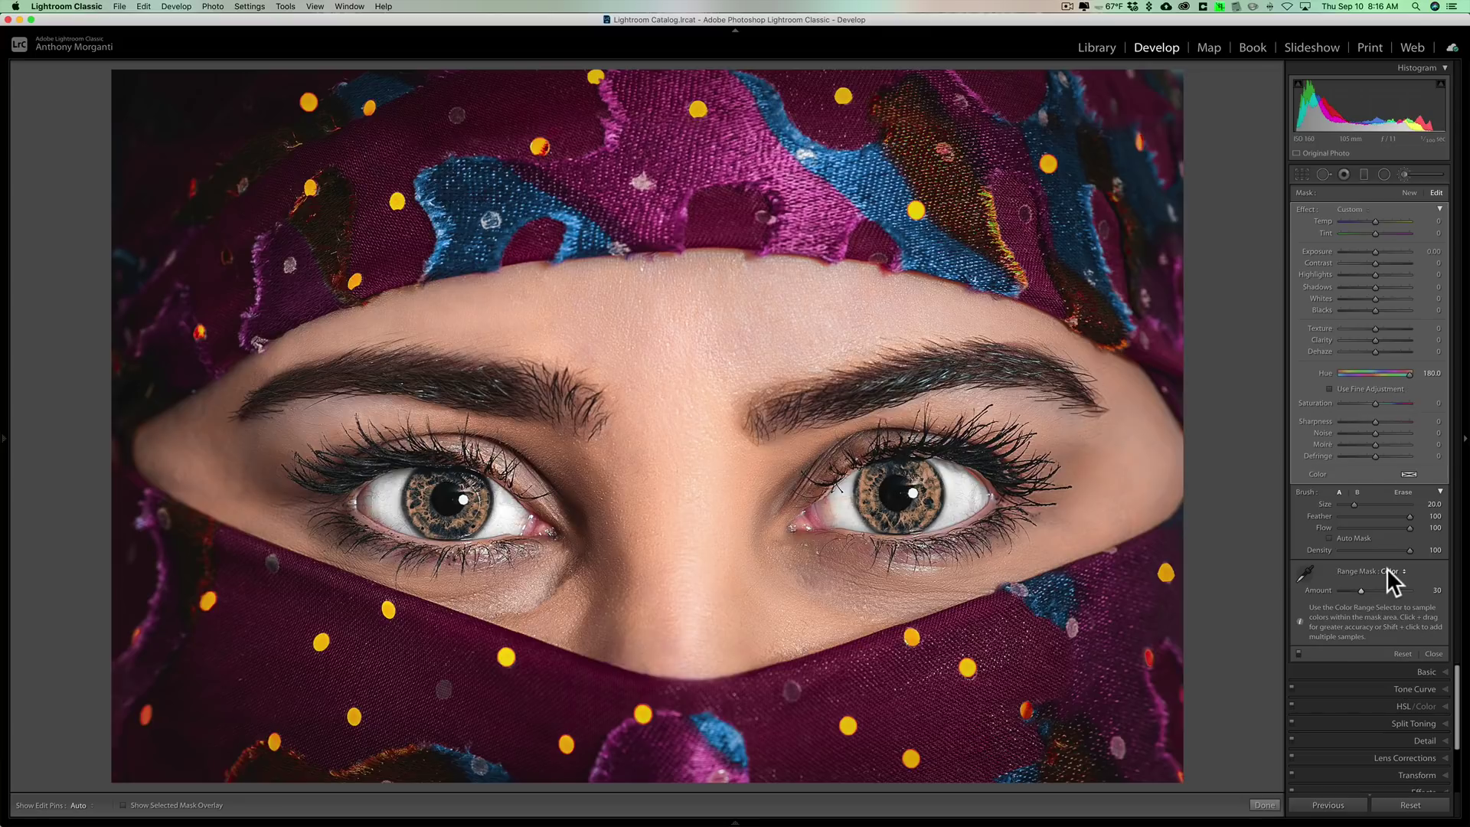
{"action": "left_click", "coordinate": [1403, 174]}
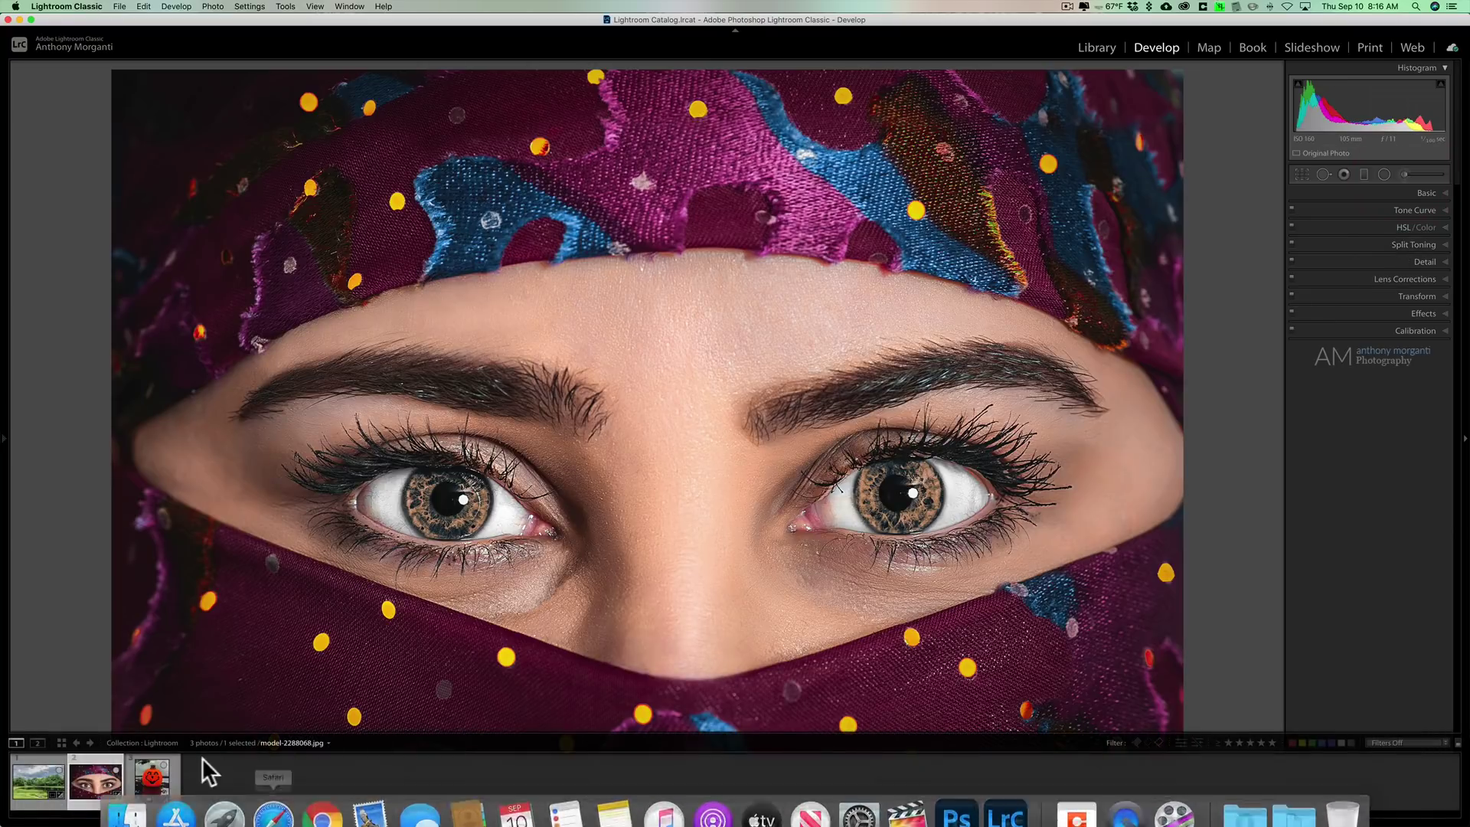
Step: Load the jack-o'-lantern photo from the filmstrip into the Develop module
{"action": "left_click", "coordinate": [152, 777]}
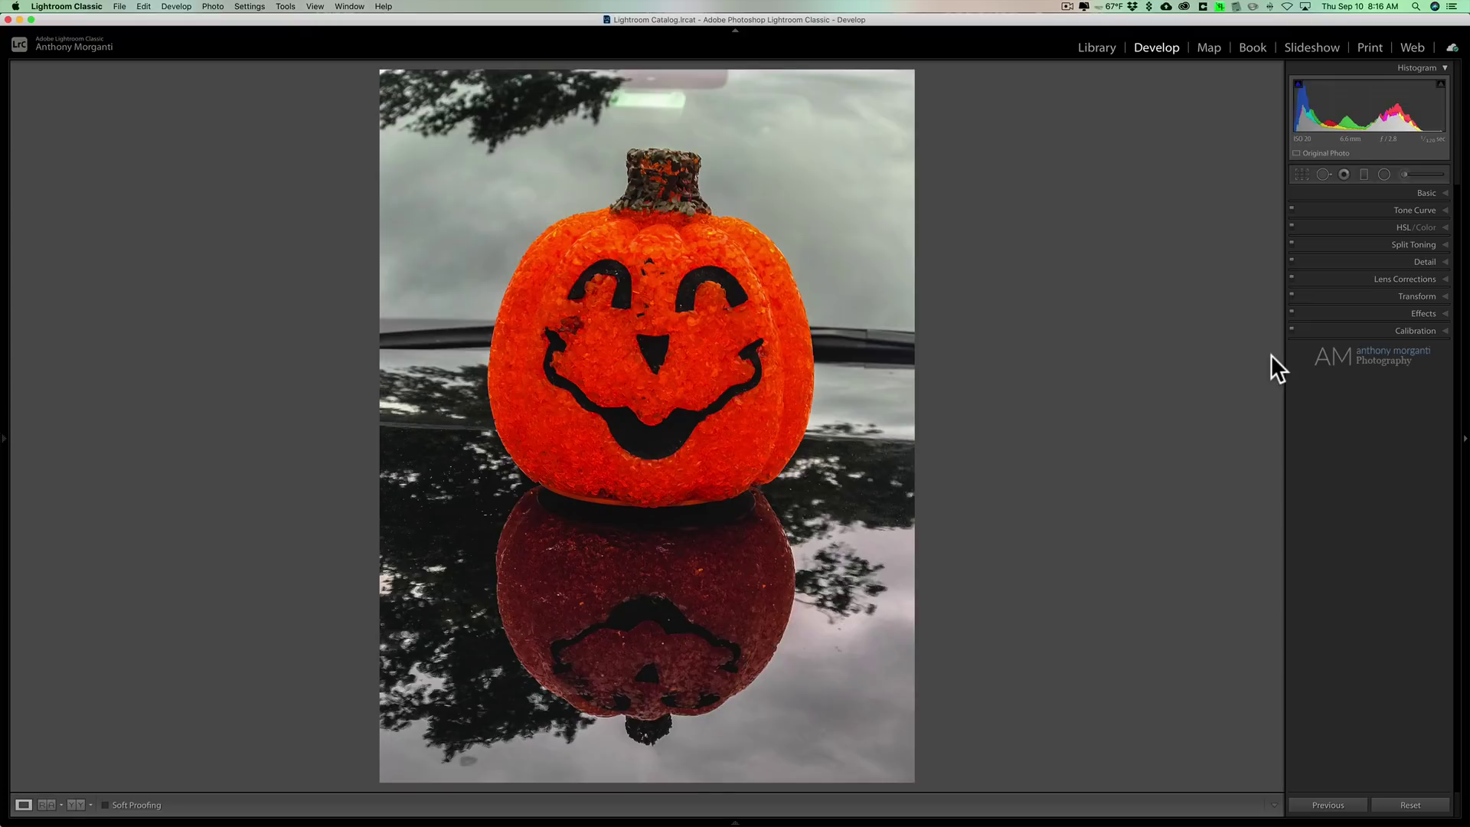
Step: Draw a straight graduated filter down from the pumpkin's nose with Exposure raised to 1.02
{"action": "left_click", "coordinate": [1365, 174]}
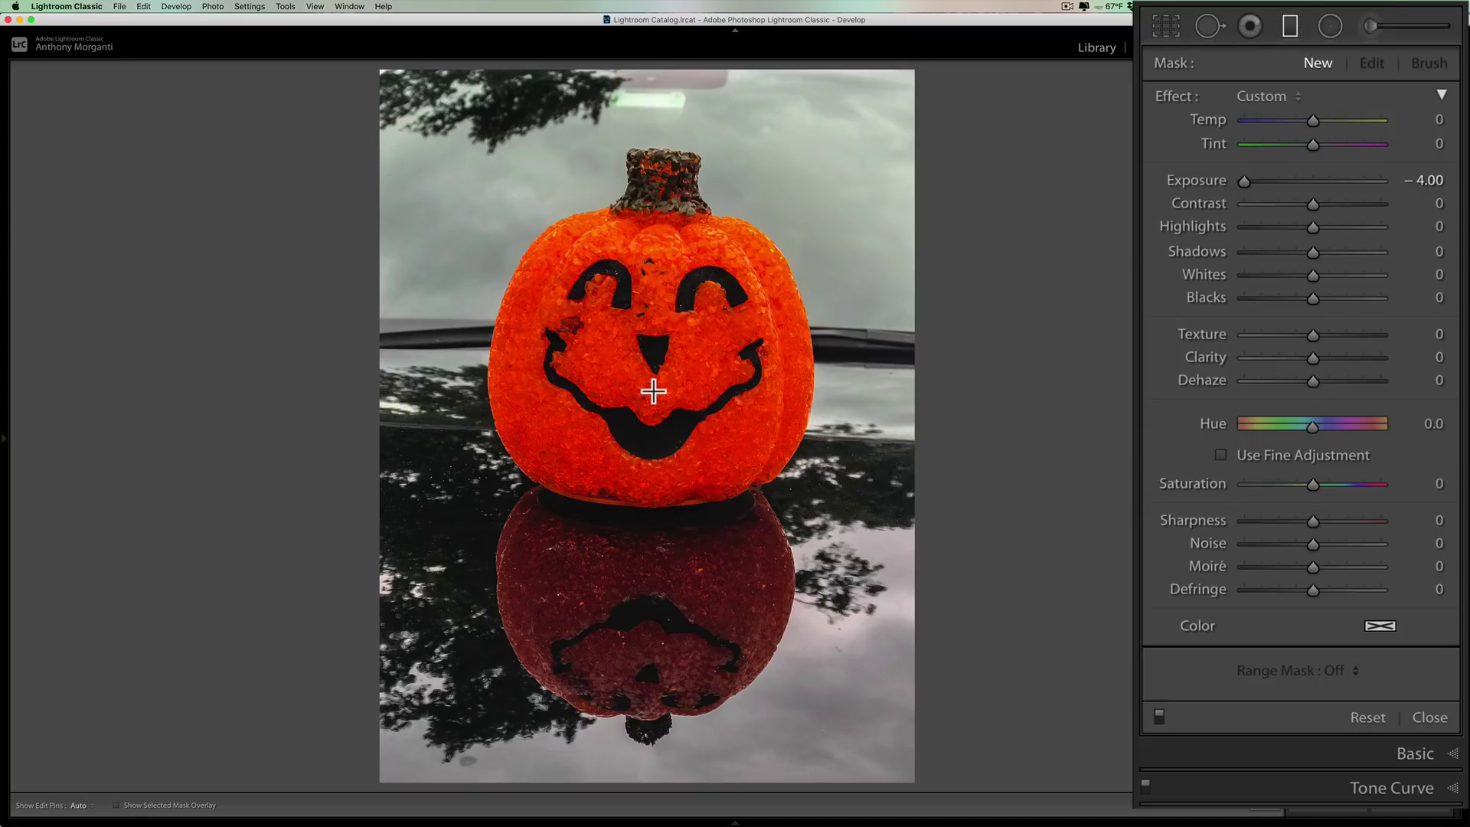
{"action": "left_click_drag", "start_coordinate": [654, 392], "coordinate": [666, 750]}
{"action": "left_click_drag", "start_coordinate": [931, 574], "coordinate": [1076, 393]}
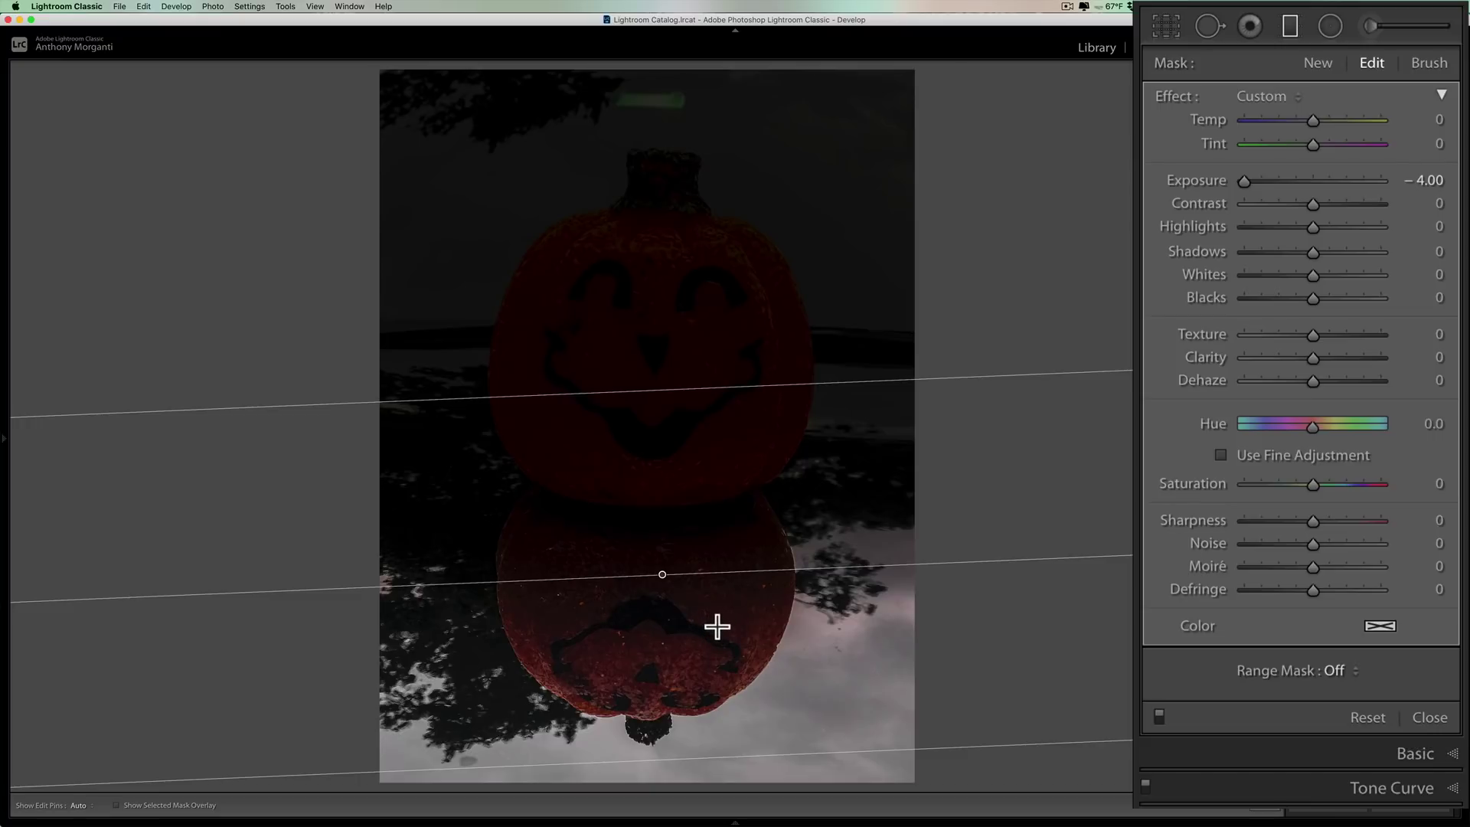
{"action": "key", "text": "BackSpace"}
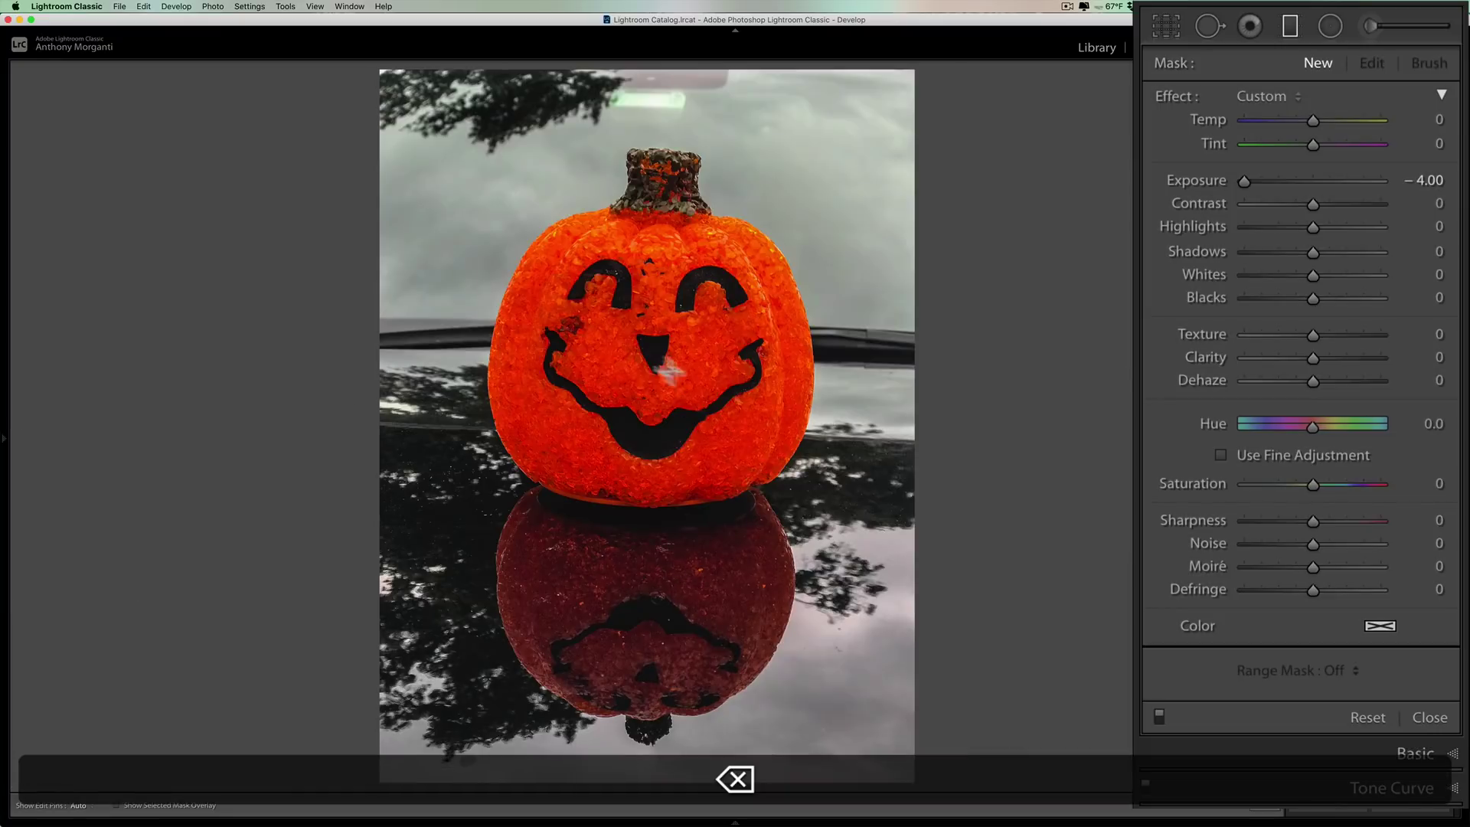
{"action": "key", "text": "shift"}
{"action": "left_click_drag", "start_coordinate": [652, 357], "coordinate": [651, 736]}
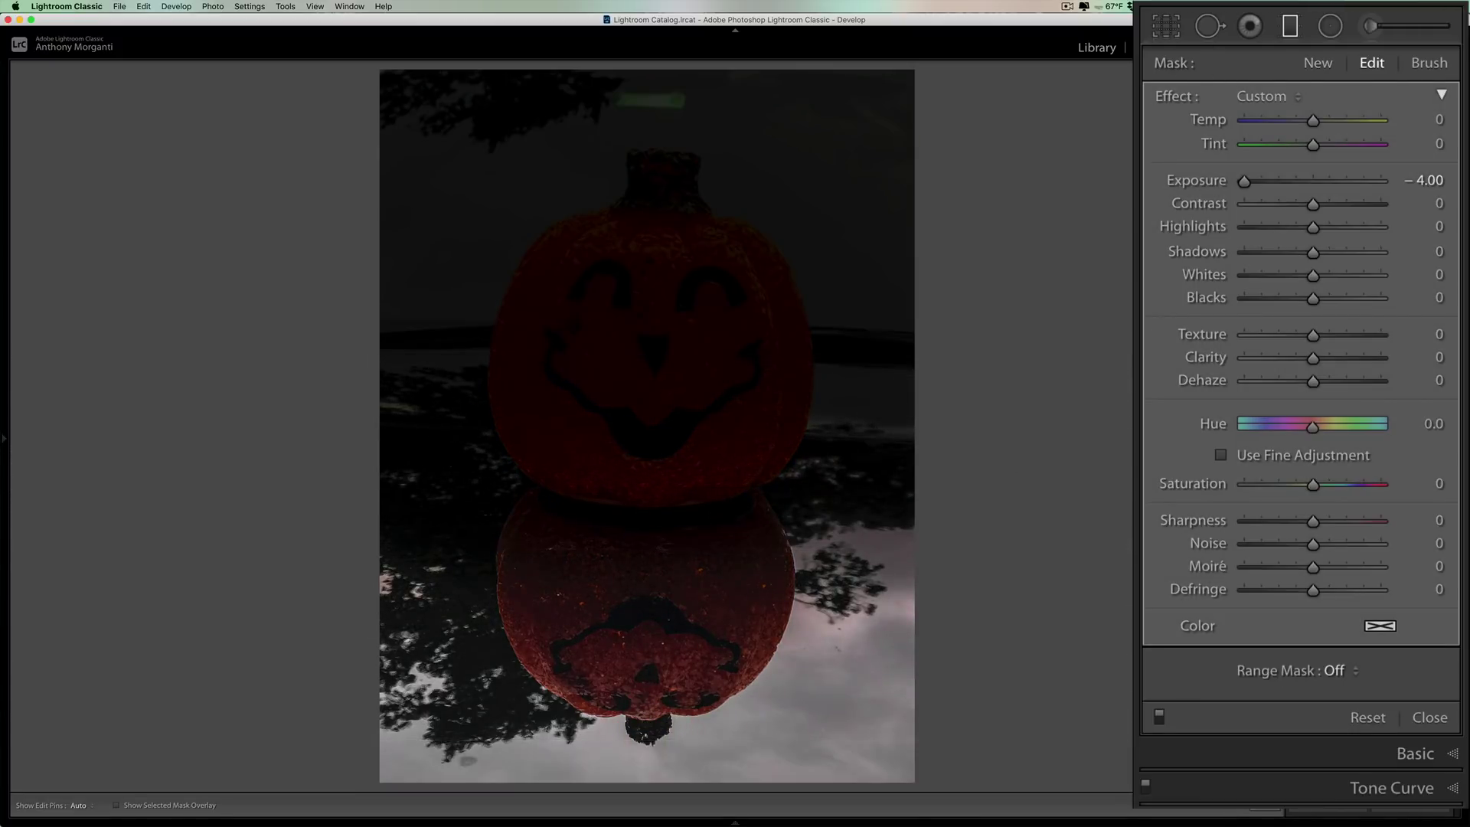
{"action": "double_click", "coordinate": [1198, 181]}
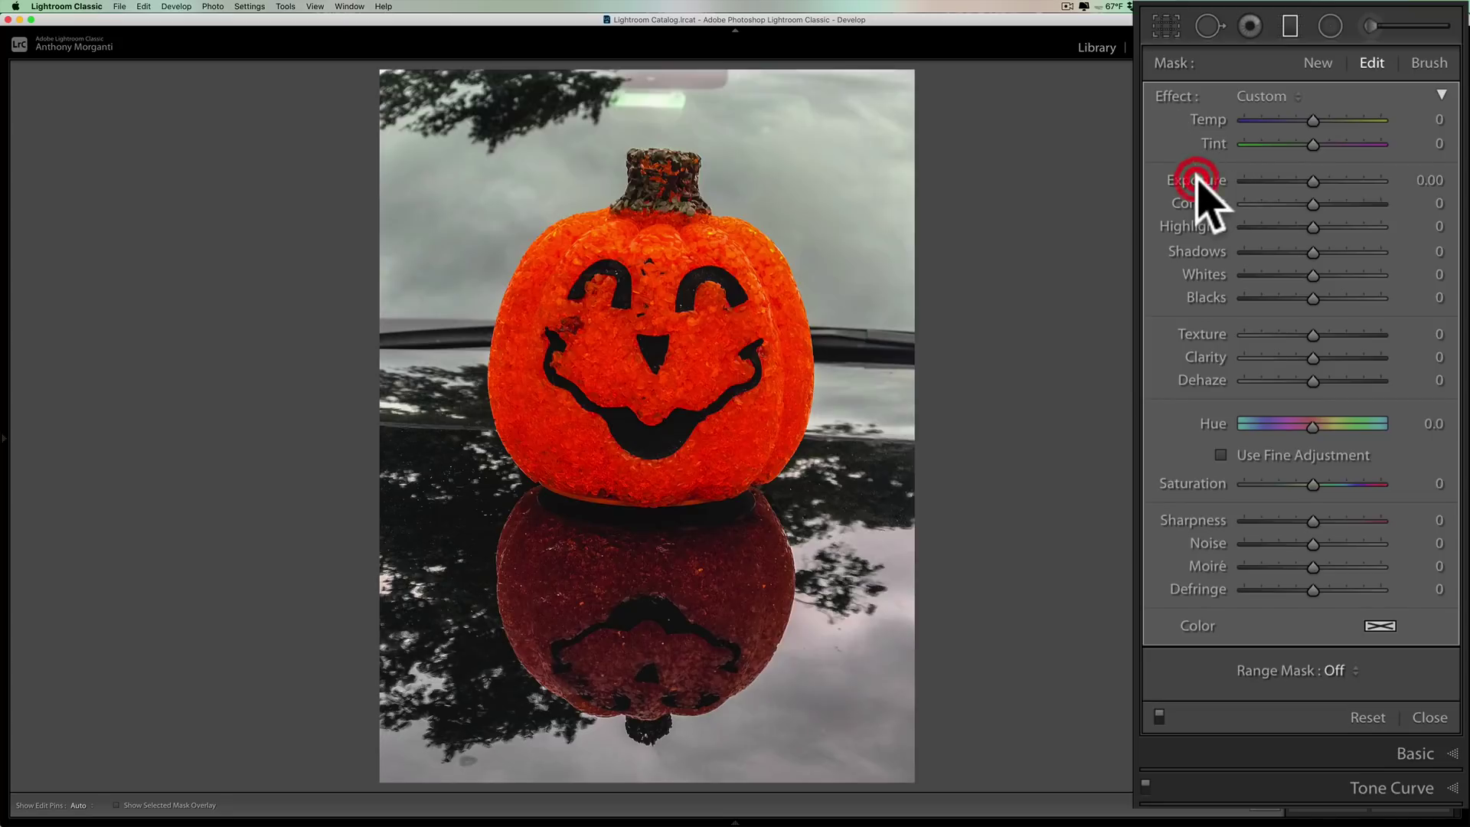
{"action": "left_click_drag", "start_coordinate": [1315, 182], "coordinate": [1331, 182]}
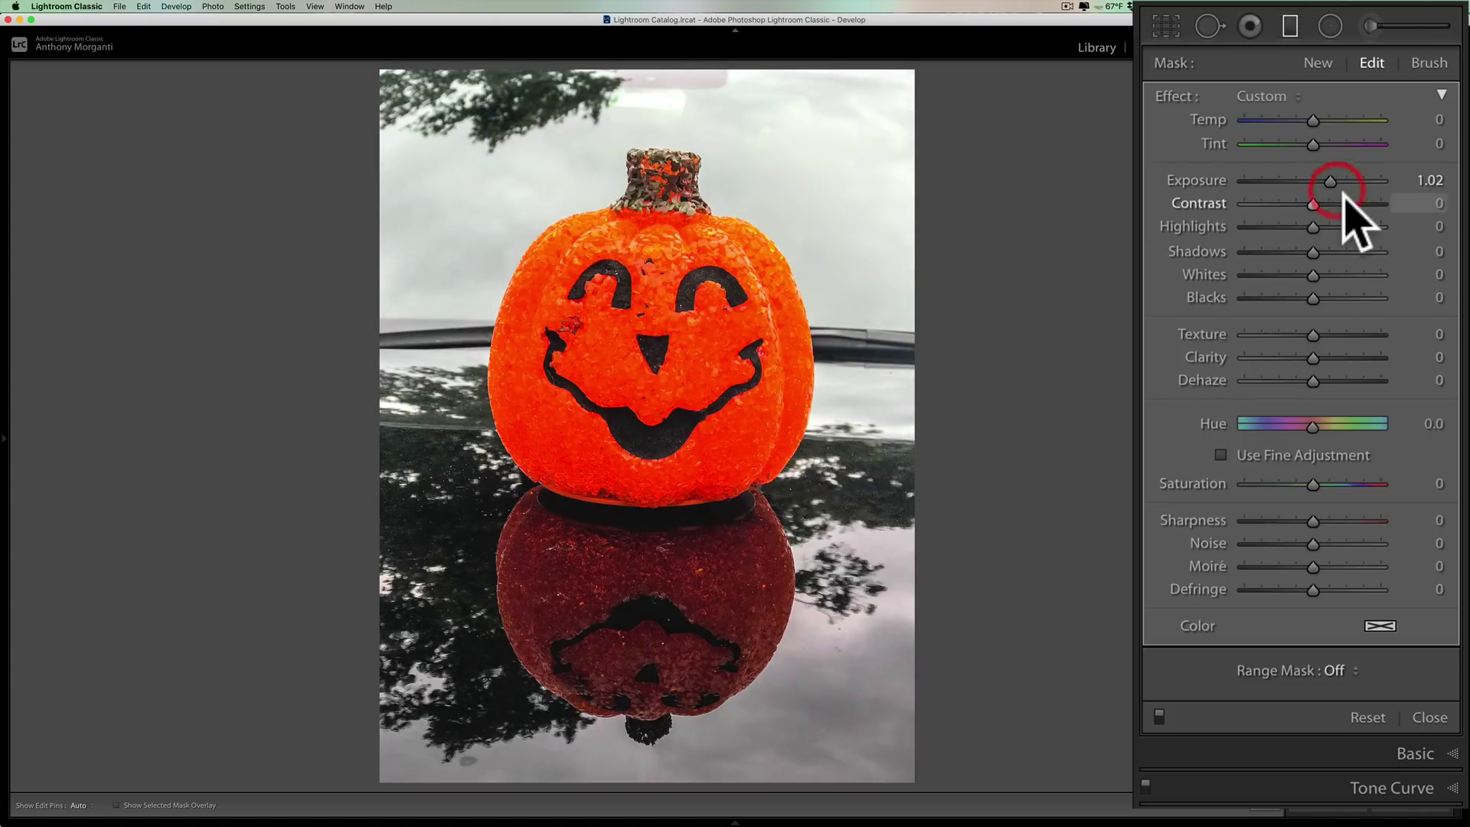
Step: Limit the pumpkin gradient with a Depth range mask and take up its depth sampler
{"action": "left_click", "coordinate": [1334, 670]}
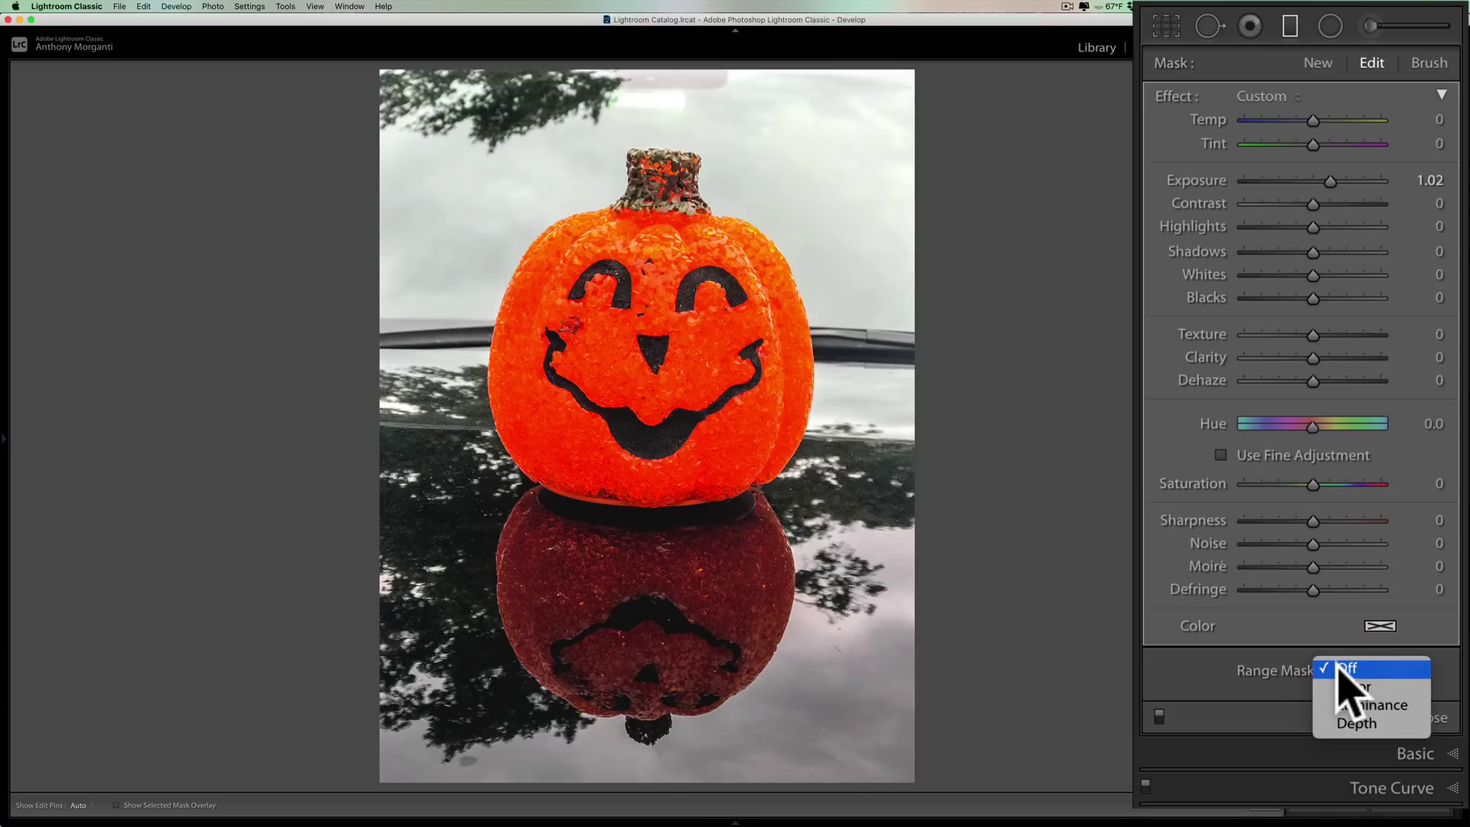
{"action": "left_click", "coordinate": [1357, 723]}
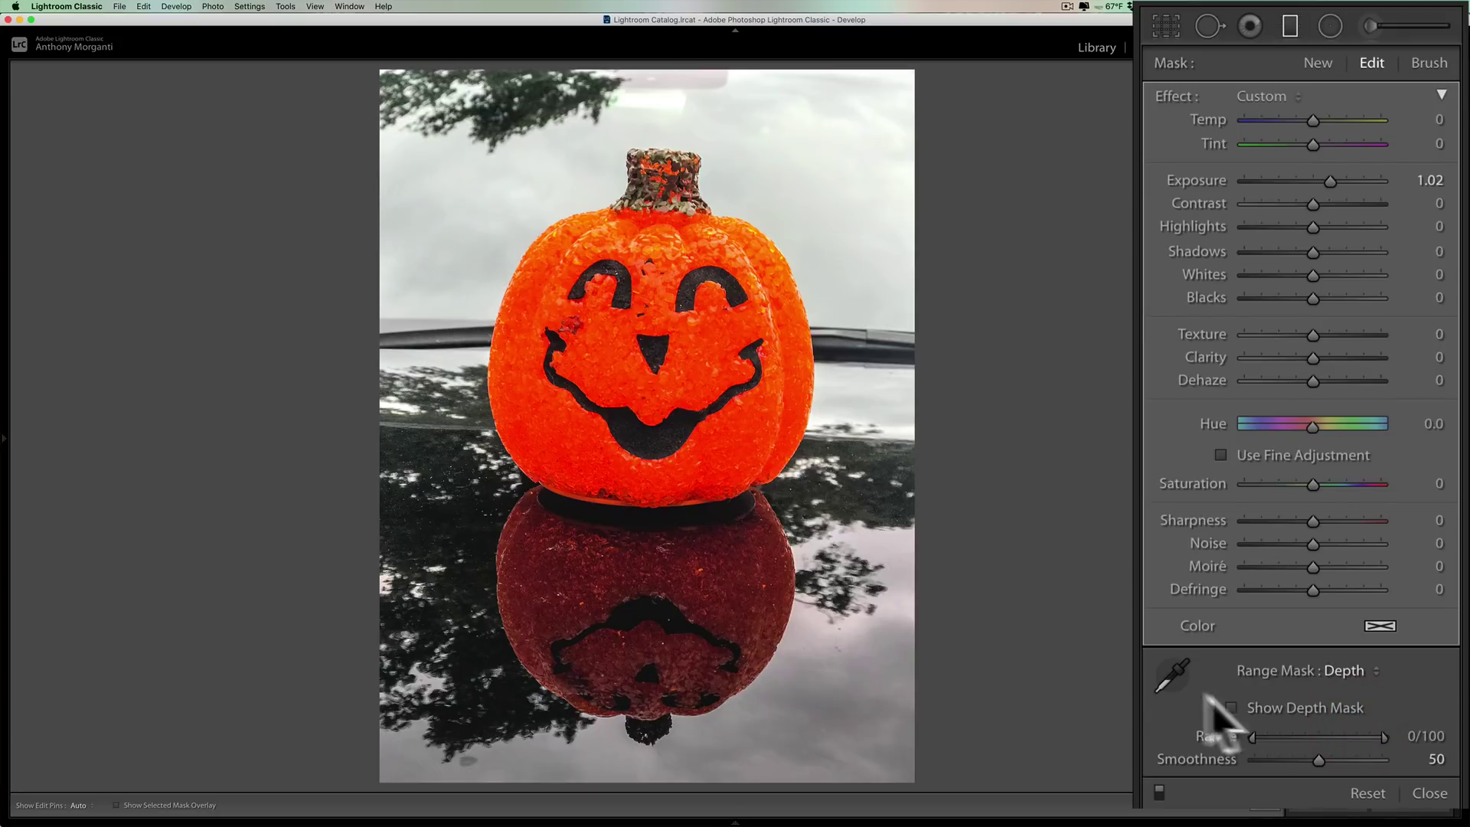
{"action": "left_click", "coordinate": [1170, 674]}
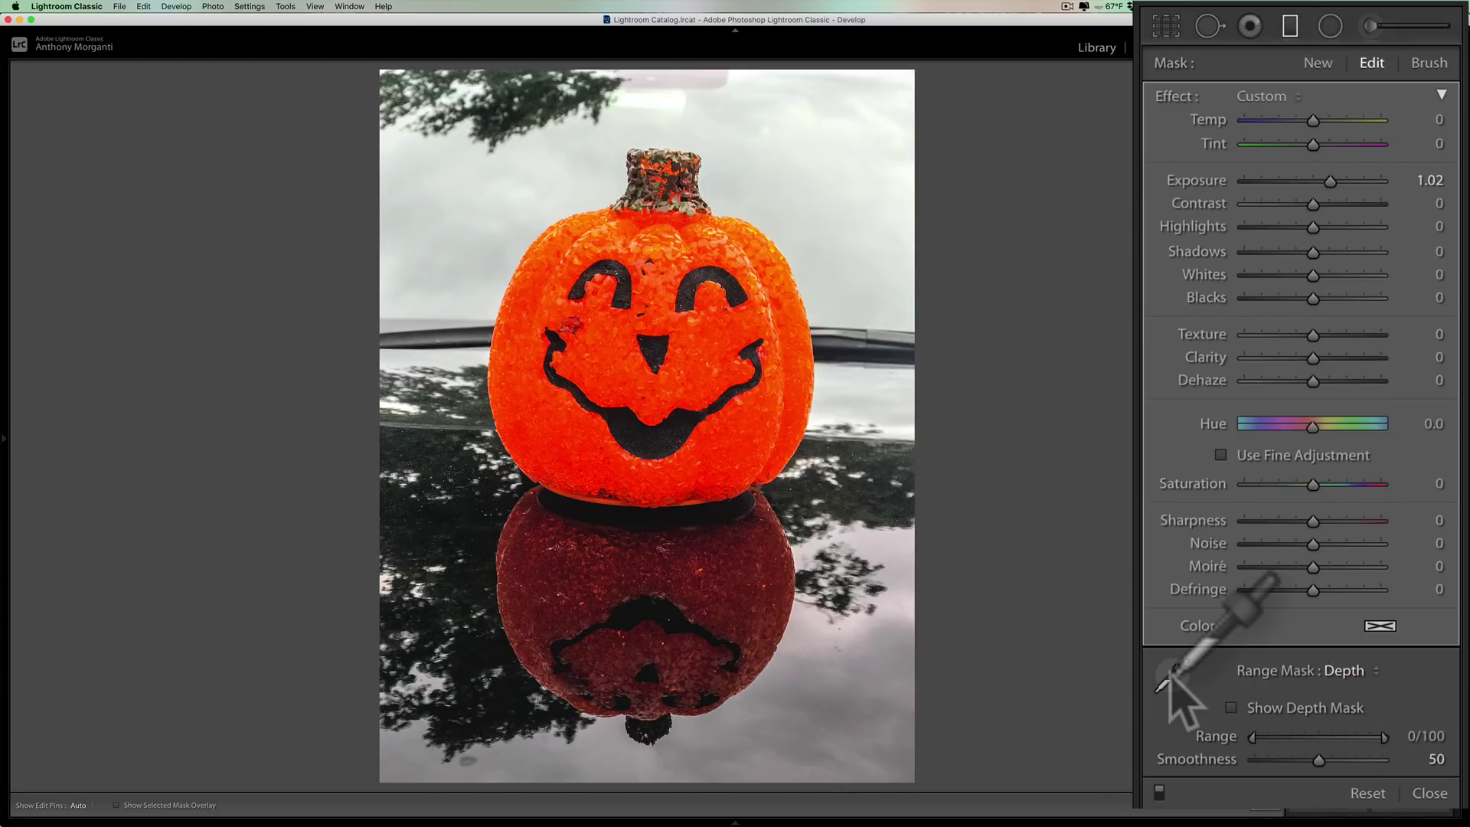
{"action": "left_click", "coordinate": [685, 350]}
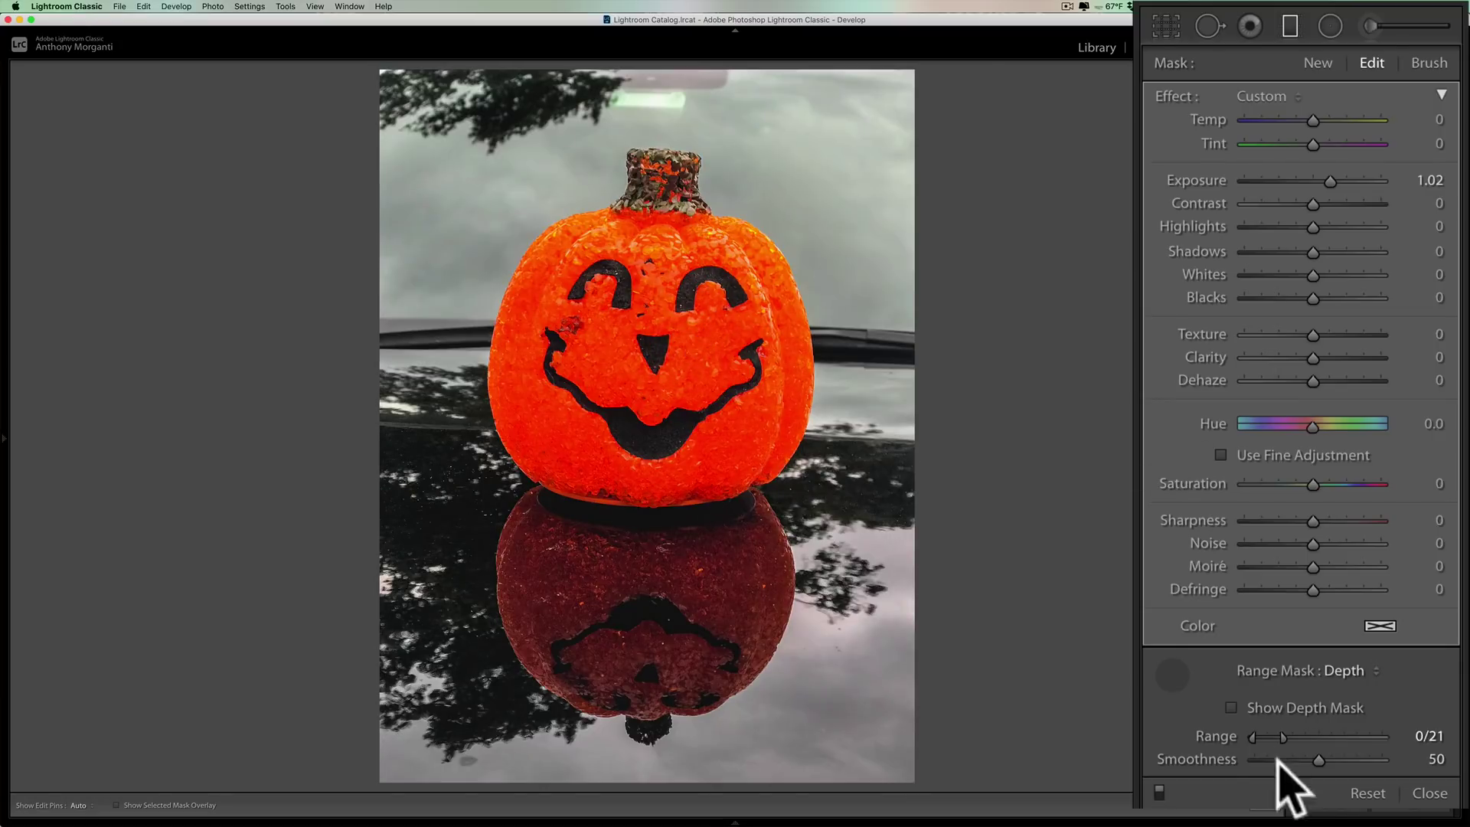
{"action": "left_click", "coordinate": [1160, 793]}
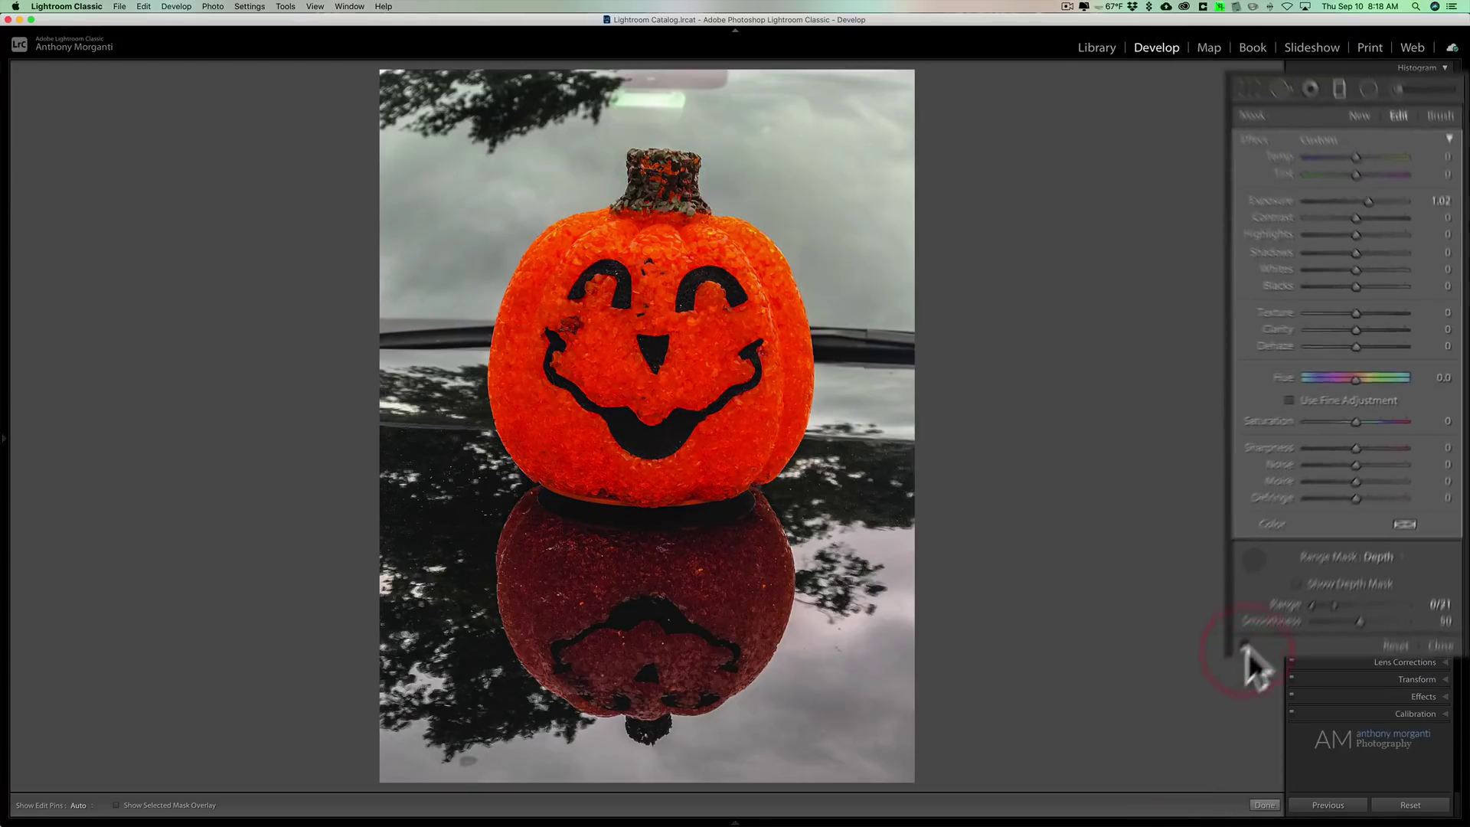
{"action": "left_click", "coordinate": [1298, 553]}
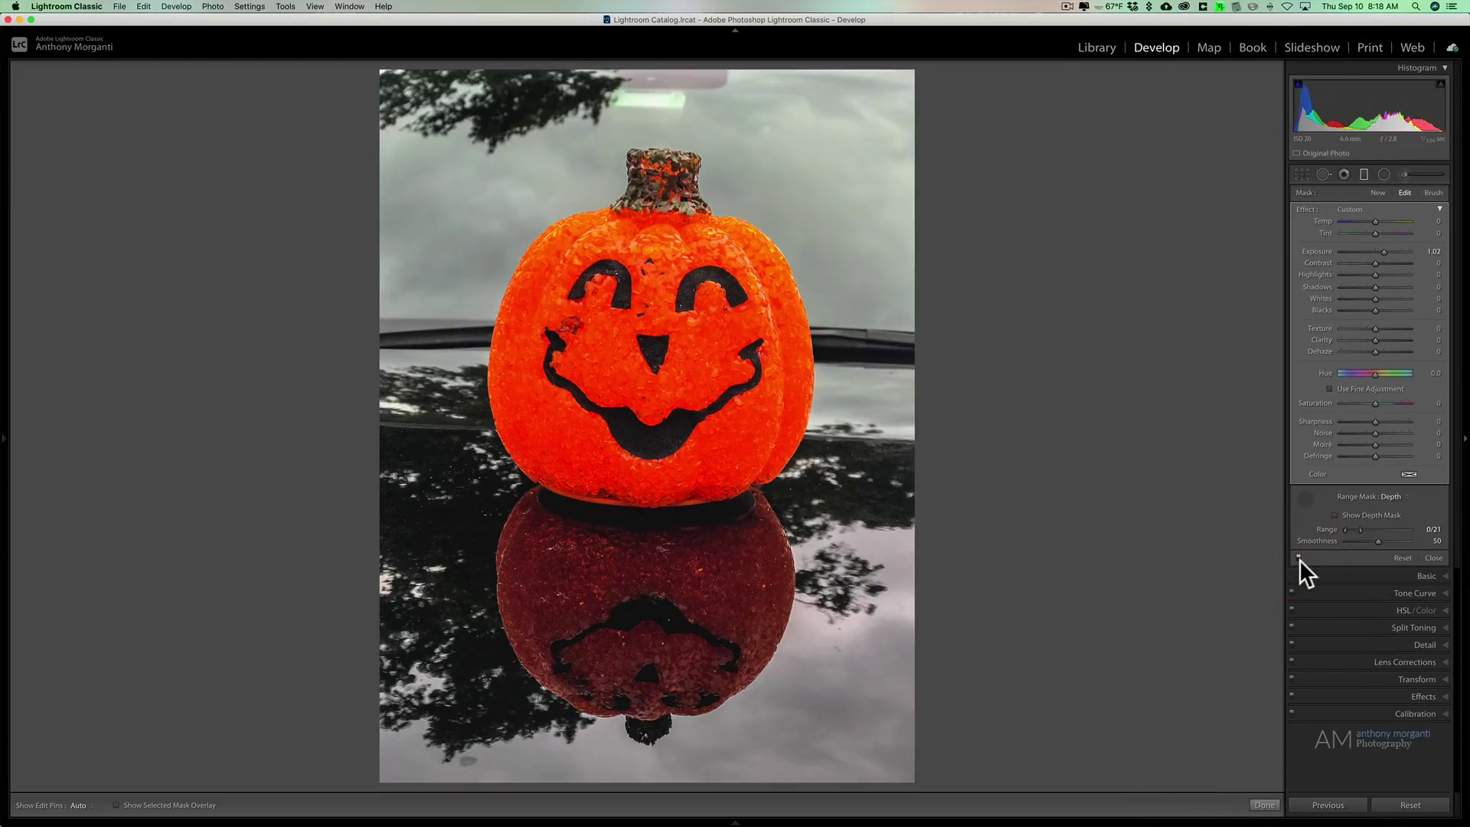
{"action": "left_click", "coordinate": [1299, 558]}
{"action": "left_click", "coordinate": [1298, 554]}
{"action": "left_click", "coordinate": [1300, 502]}
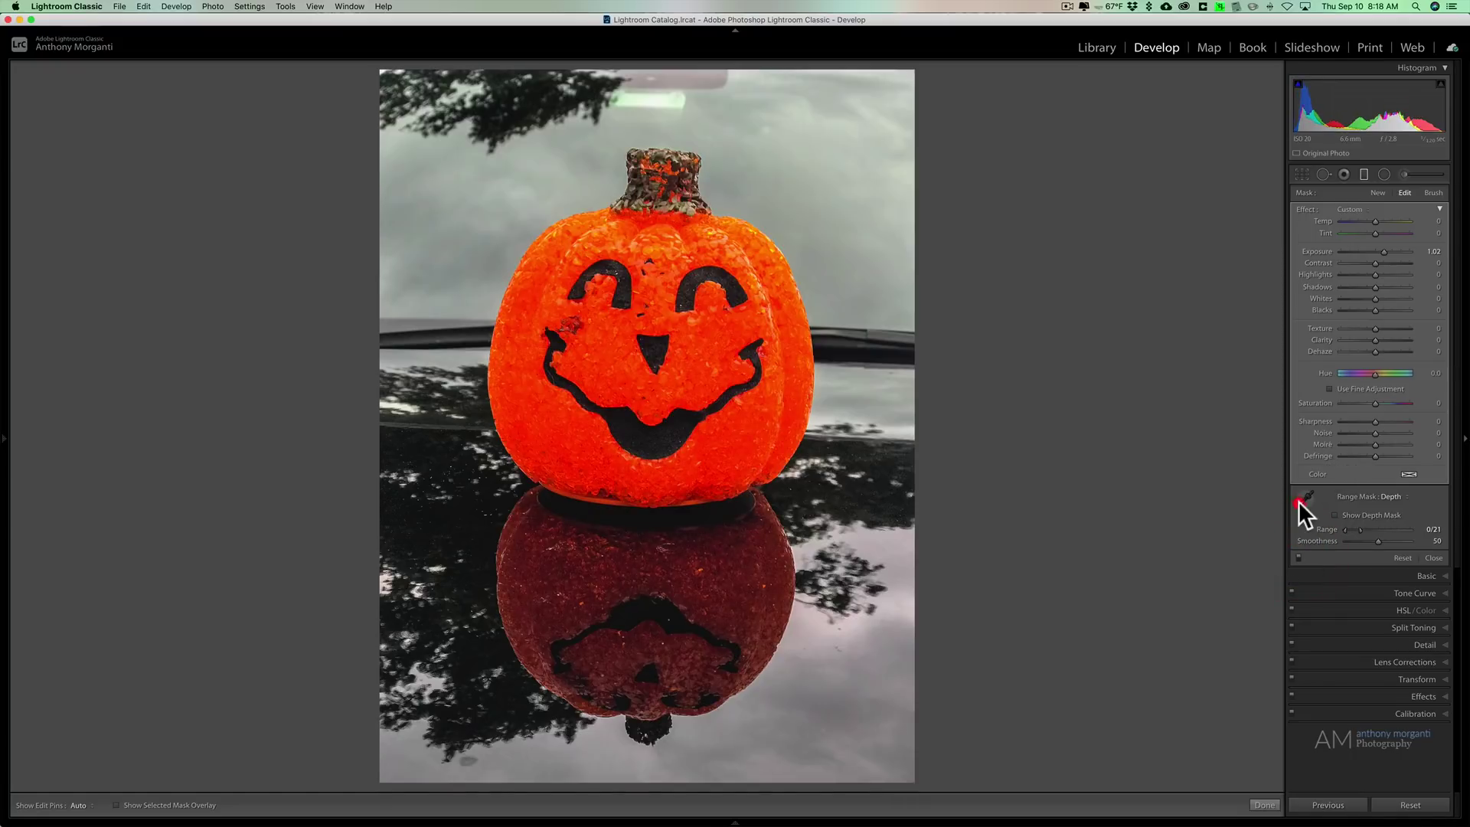